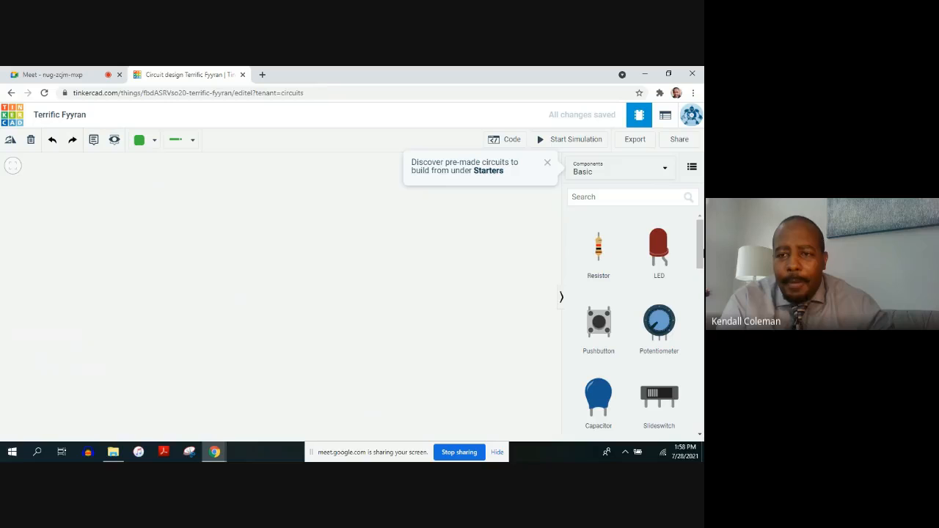
Place a small breadboard in the workspace and an Arduino Uno R3 directly below it.
left_click_drag(698, 261, 698, 310)
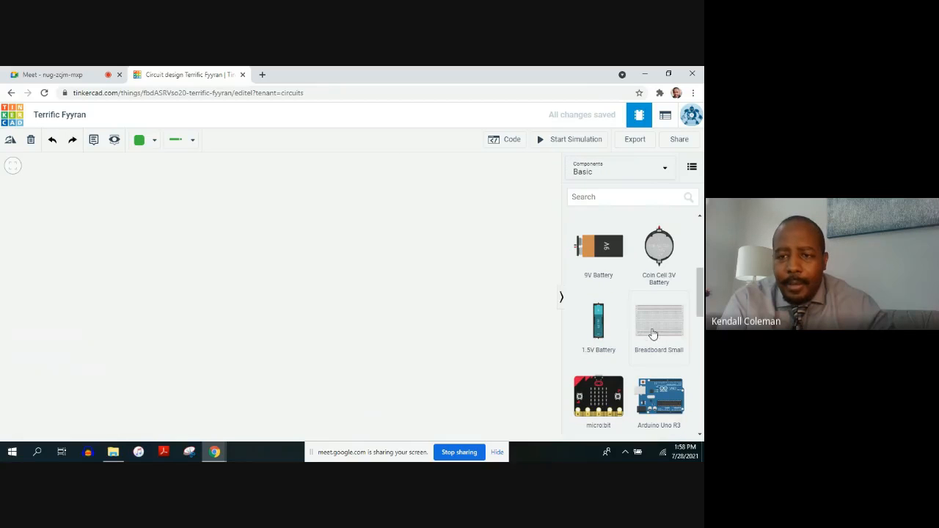
left_click_drag(395, 310, 279, 241)
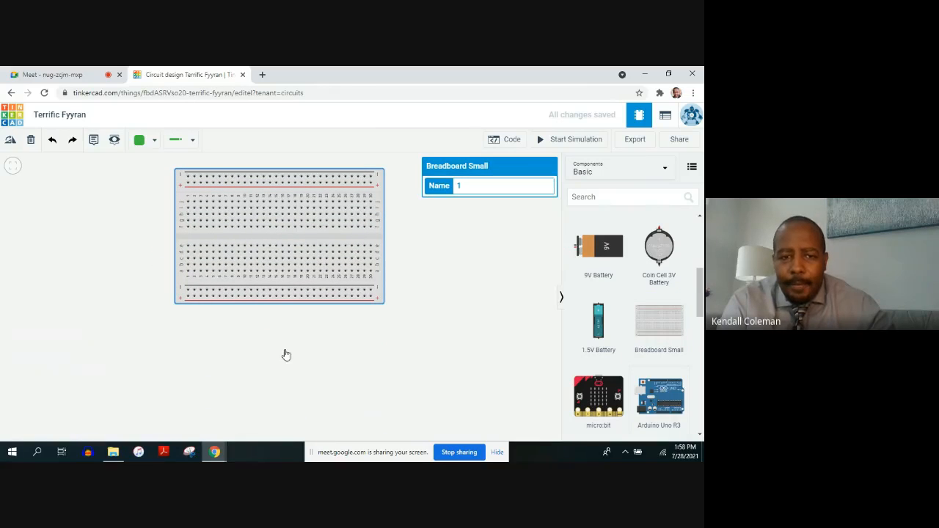
mouse_move(286, 355)
left_mouse_down()
mouse_move(258, 347)
mouse_move(280, 371)
left_mouse_up()
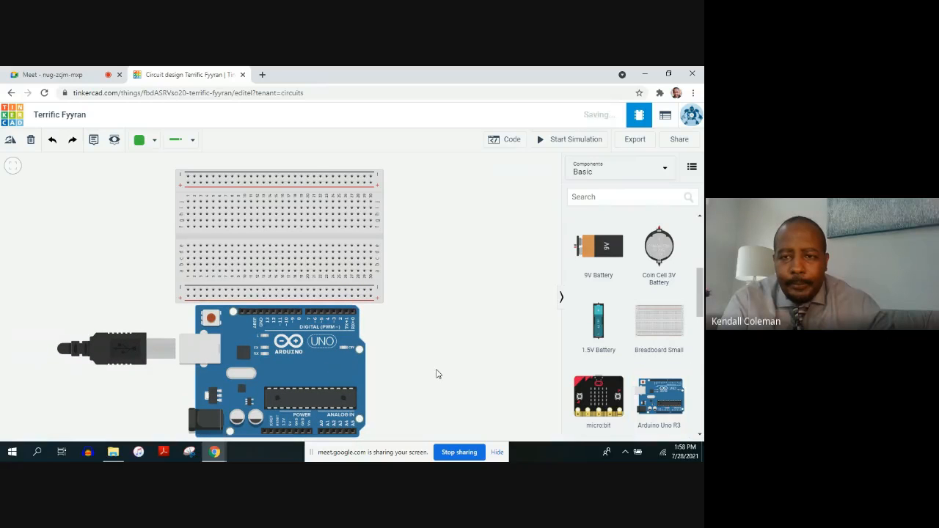
Search the components for LED, place one in breadboard columns 4 and 5 of the upper half, and set its color to green.
left_click(601, 198)
type("LED")
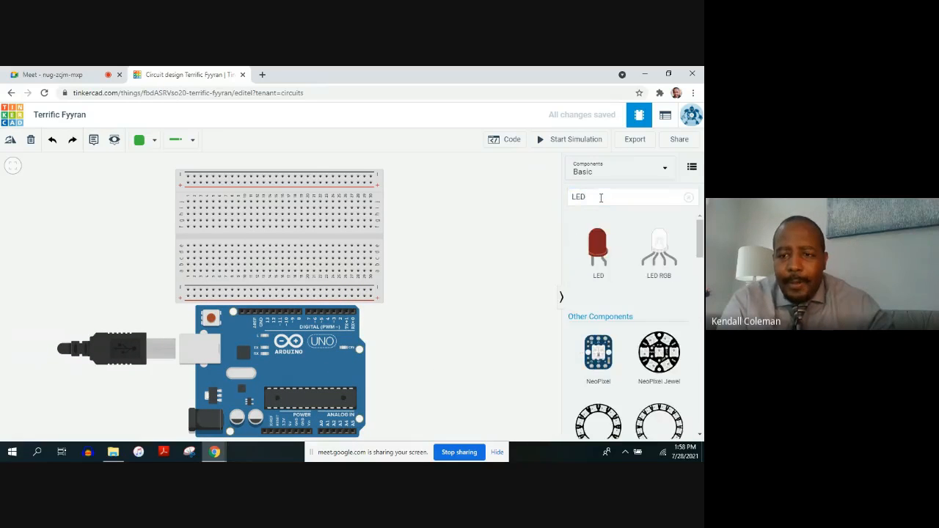
left_click_drag(598, 256, 213, 222)
left_click(456, 206)
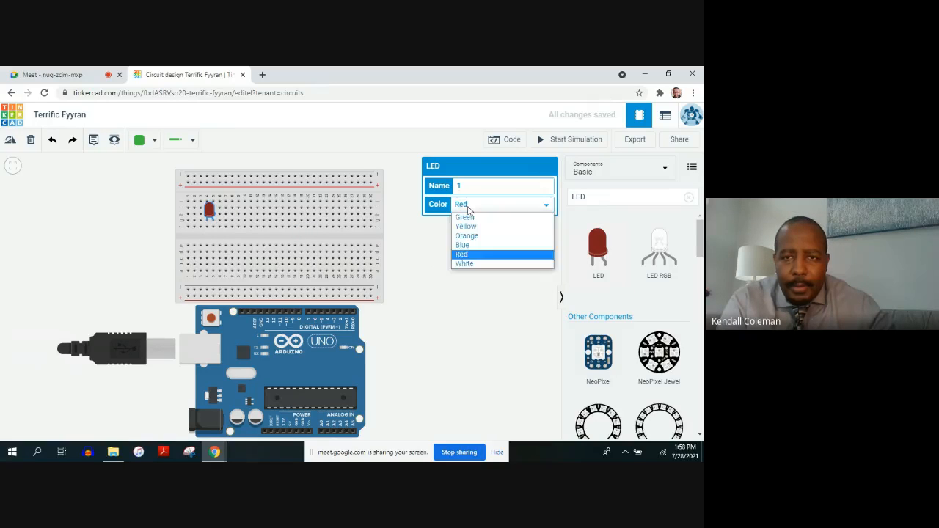
left_click(469, 214)
Add a yellow LED in breadboard columns 13 and 14 and a red LED in columns 22 and 23, level with the green one.
left_click_drag(585, 256, 267, 225)
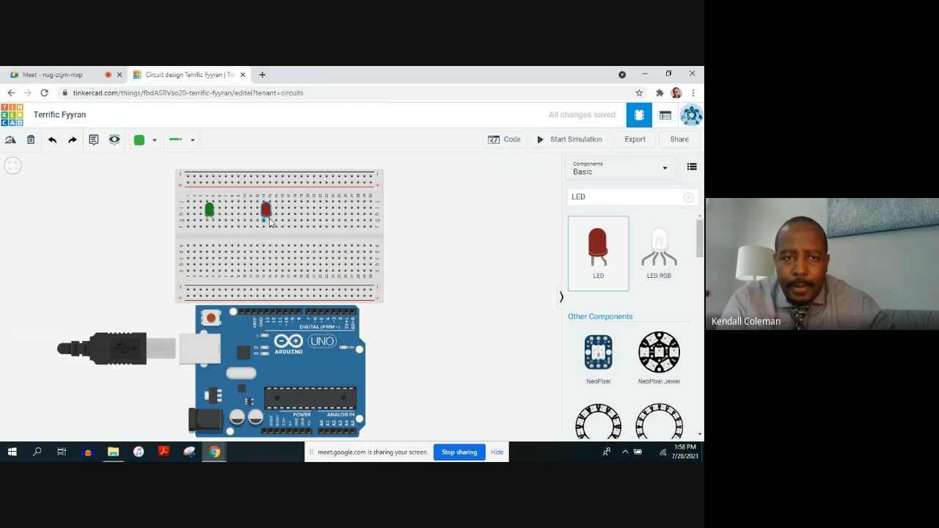
left_click(266, 213)
left_click(463, 206)
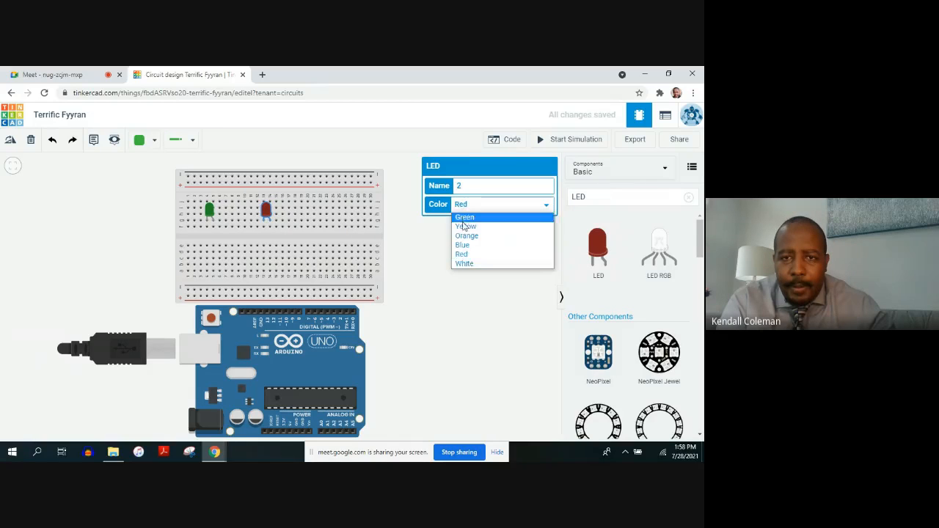
left_click(464, 227)
left_click_drag(597, 251, 322, 227)
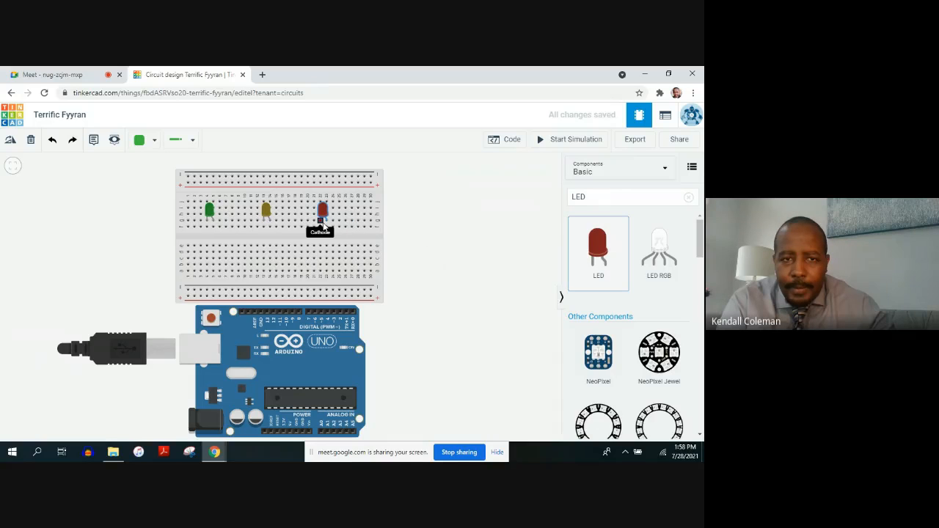
left_click(474, 287)
Place three resistors across the breadboard's center gap in columns 4, 13 and 22, one below each LED's cathode.
scroll(473, 289, "up", 4)
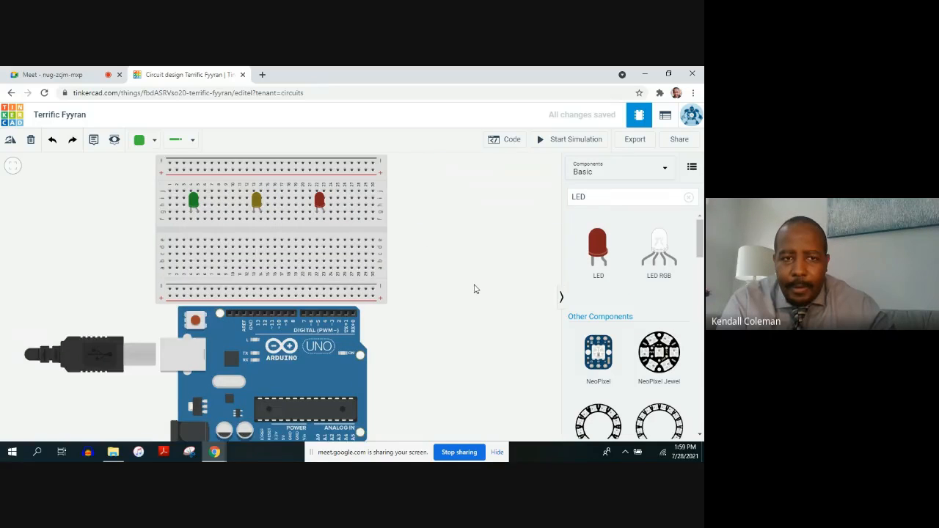
left_click_drag(464, 220, 491, 297)
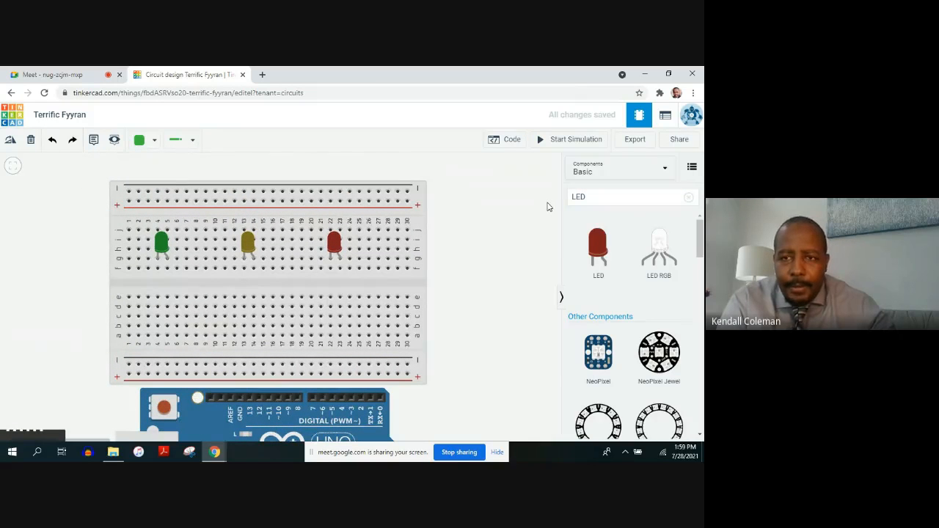
double_click(600, 200)
type("res")
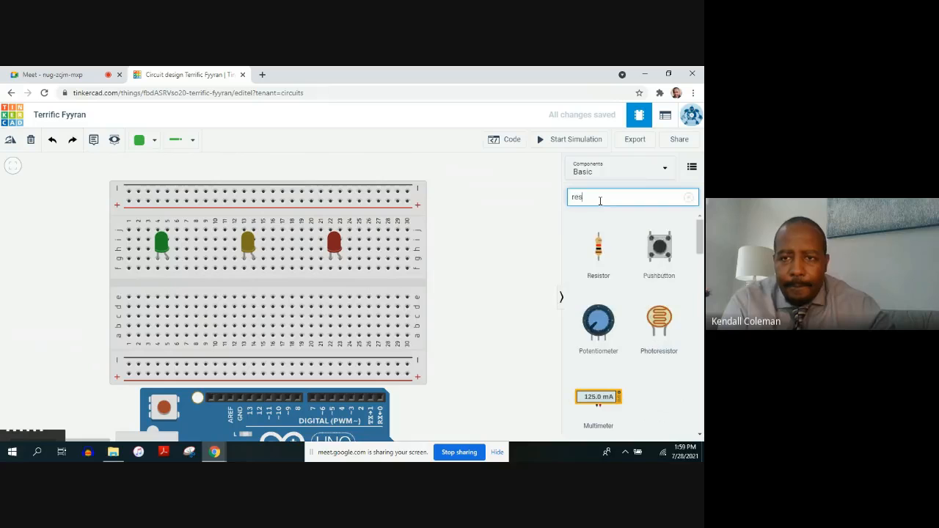
left_click(557, 240)
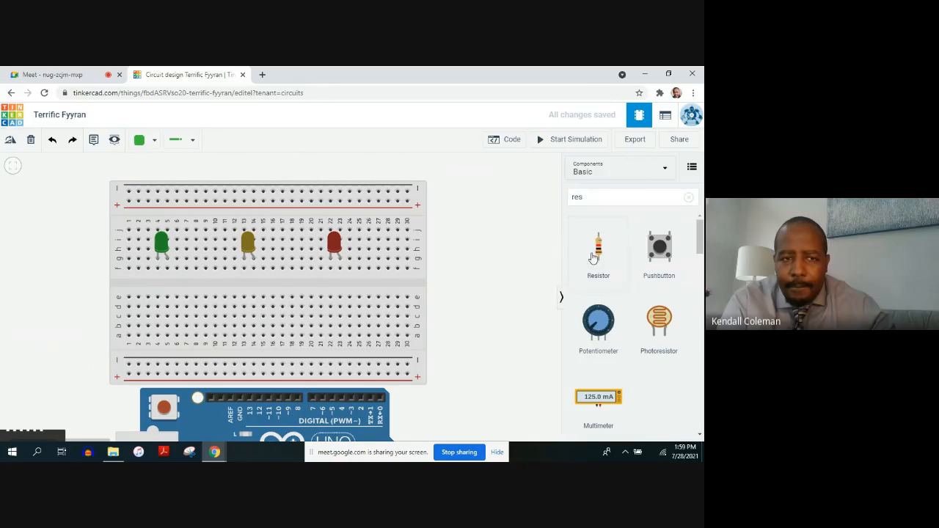
left_click_drag(593, 257, 163, 291)
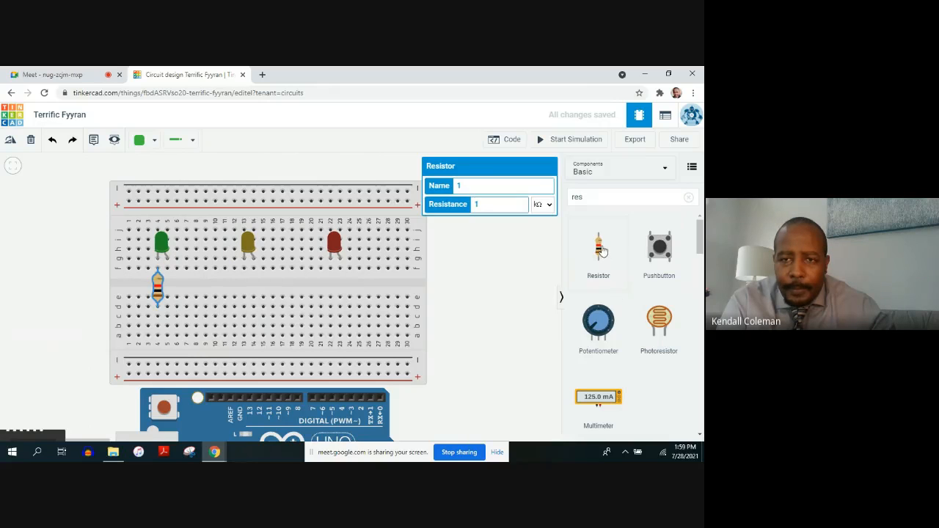
left_click_drag(602, 251, 248, 294)
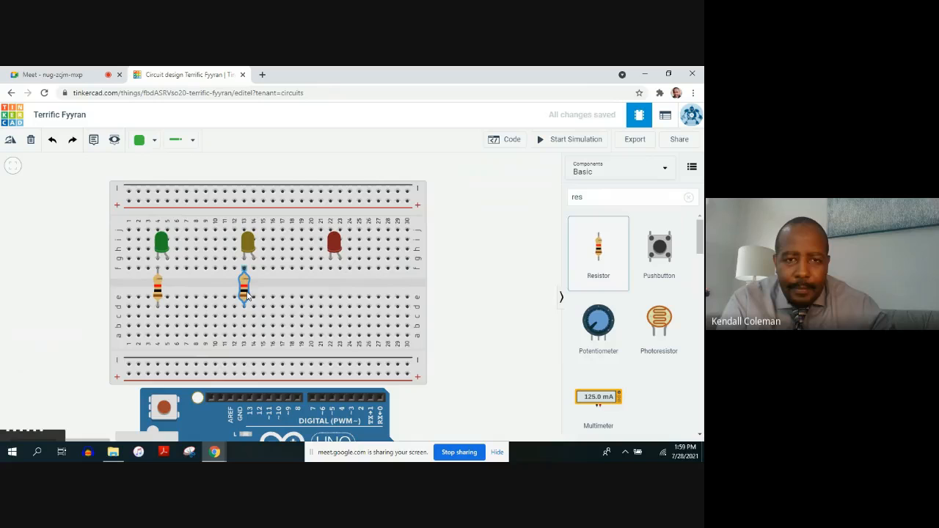
left_click_drag(593, 261, 331, 290)
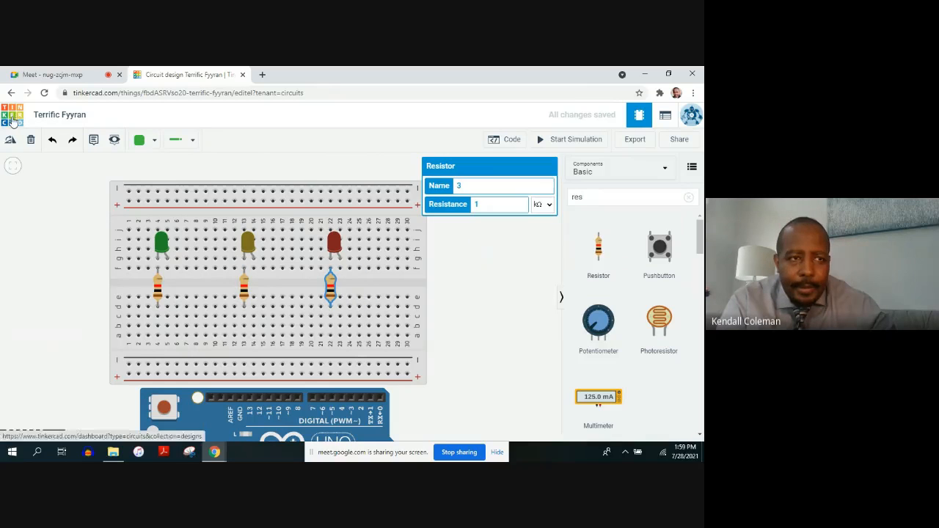
Rotate the resistor below the red LED around until it is vertical again.
left_click(11, 142)
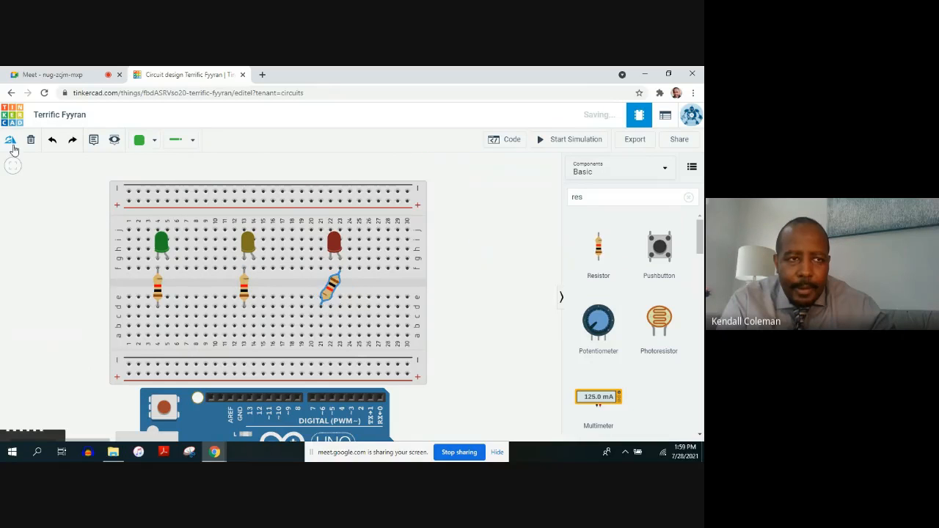
left_click(11, 143)
left_click(11, 143)
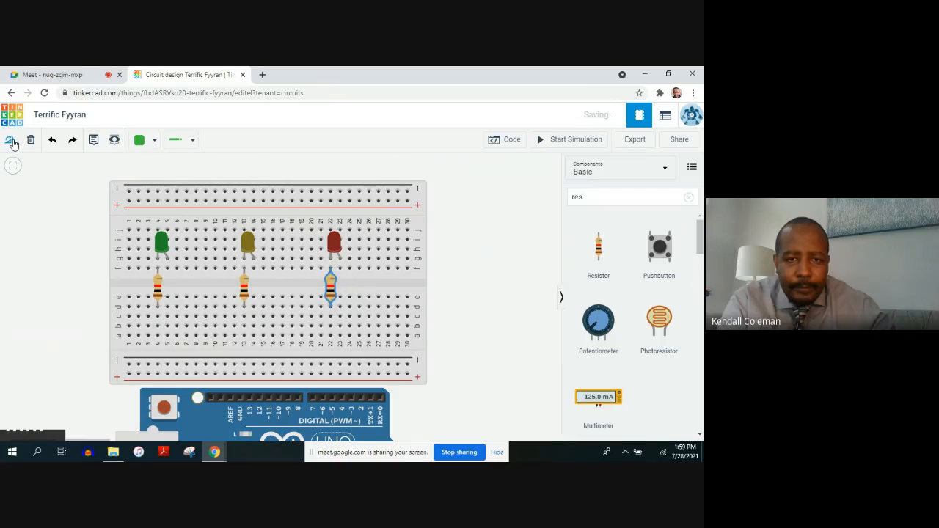
left_click(467, 320)
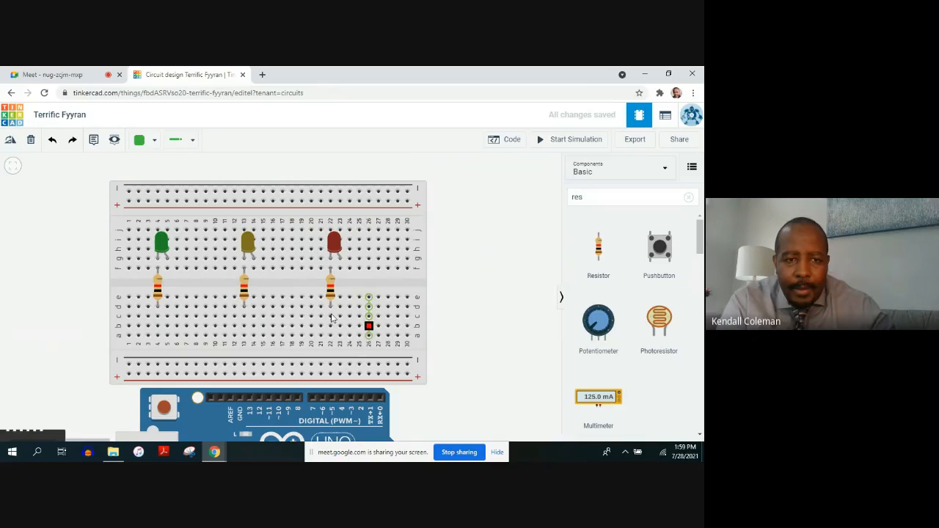
Connect row a of columns 4, 13 and 22 to the lower negative rail with black wires.
left_click(158, 335)
left_click(157, 364)
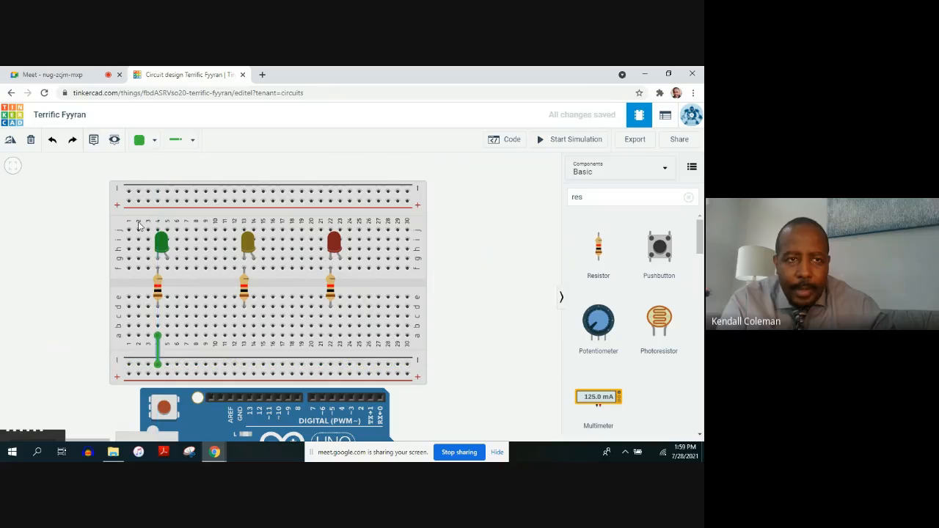
left_click(139, 140)
left_click(153, 170)
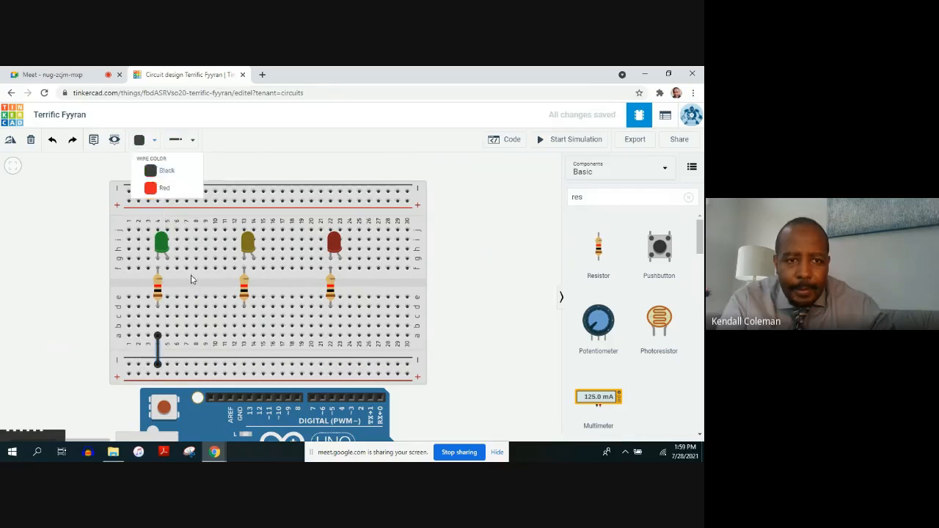
left_click(244, 335)
left_click(244, 364)
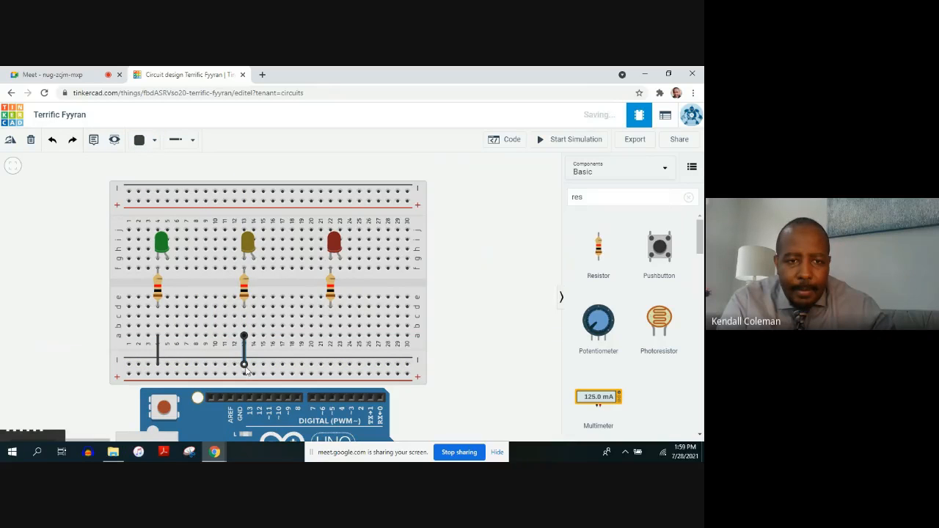
left_click(330, 335)
left_click(329, 363)
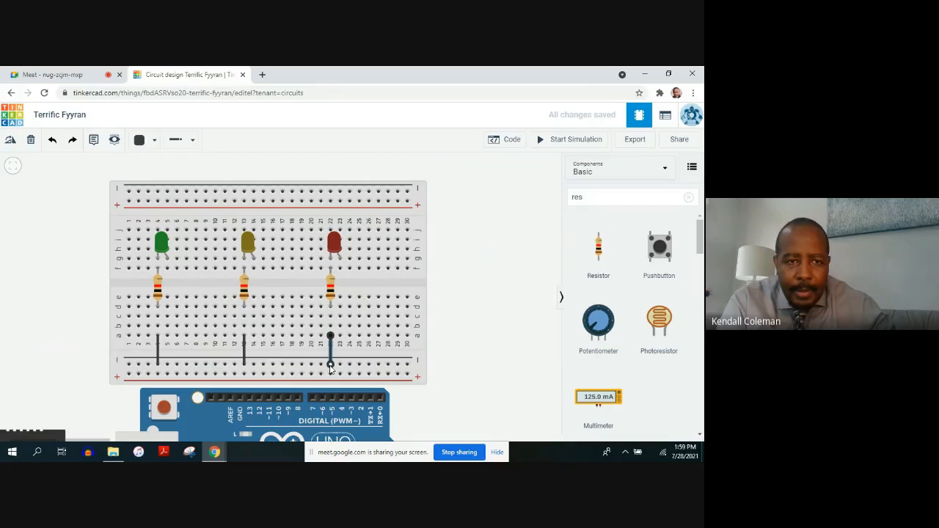
Wire the green LED's anode from row f, column 5 to Arduino digital pin 8 and color the wire red.
left_click(168, 269)
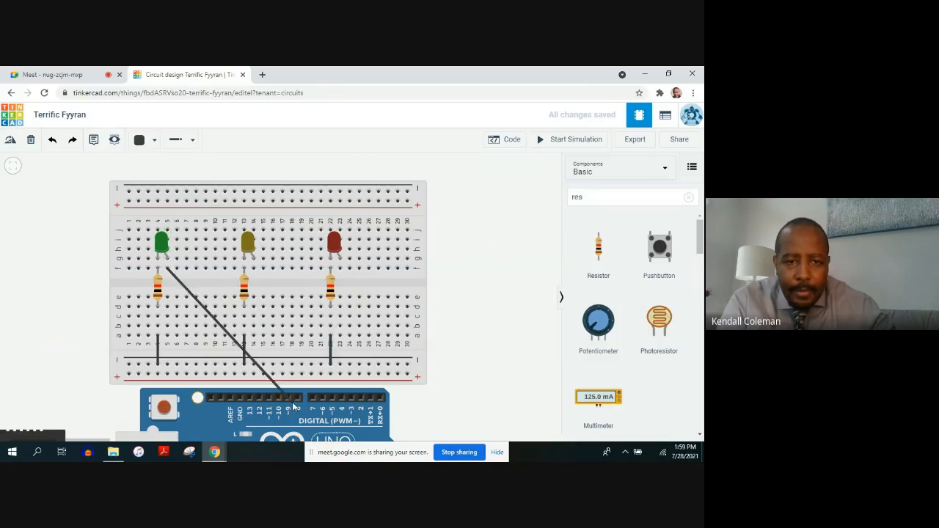
left_click(299, 398)
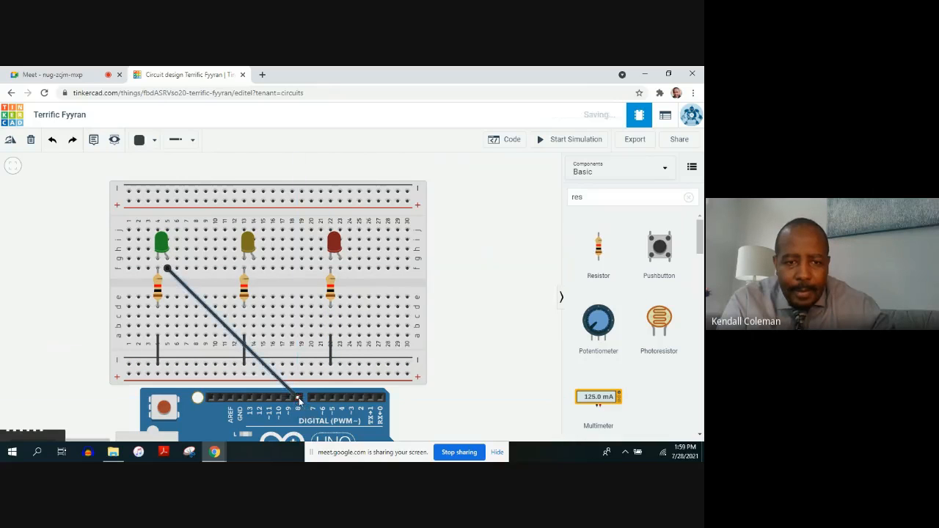
left_click(154, 141)
left_click(155, 192)
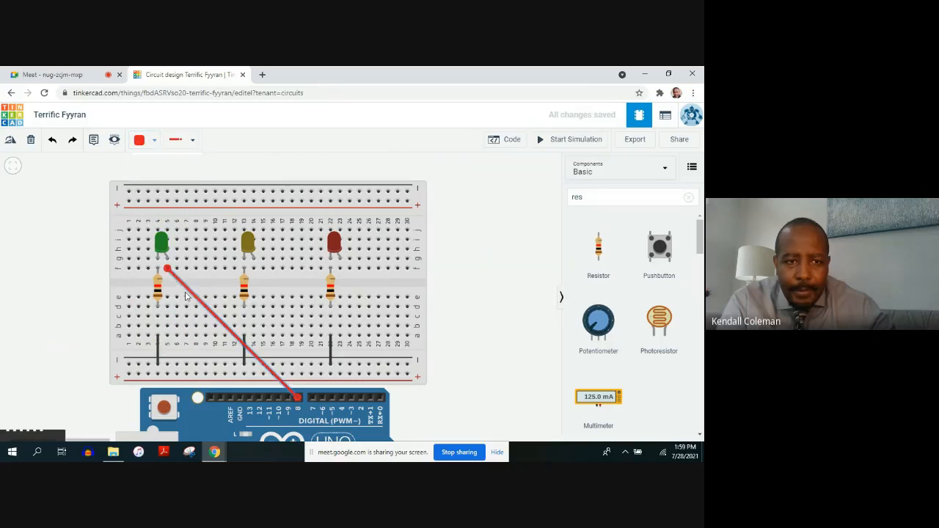
Add red wires from the yellow LED's anode column to Arduino pin 5 and from the red LED's anode column to pin 3.
left_click(254, 270)
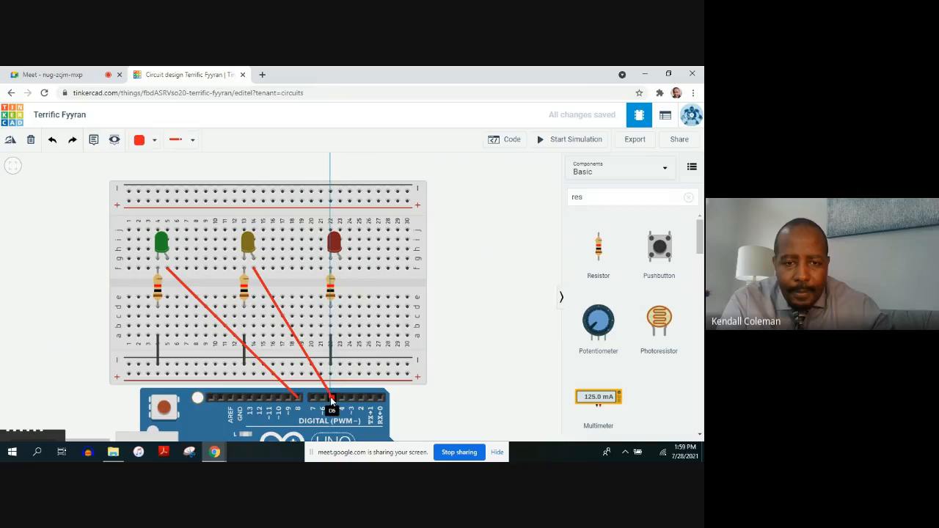
left_click(332, 399)
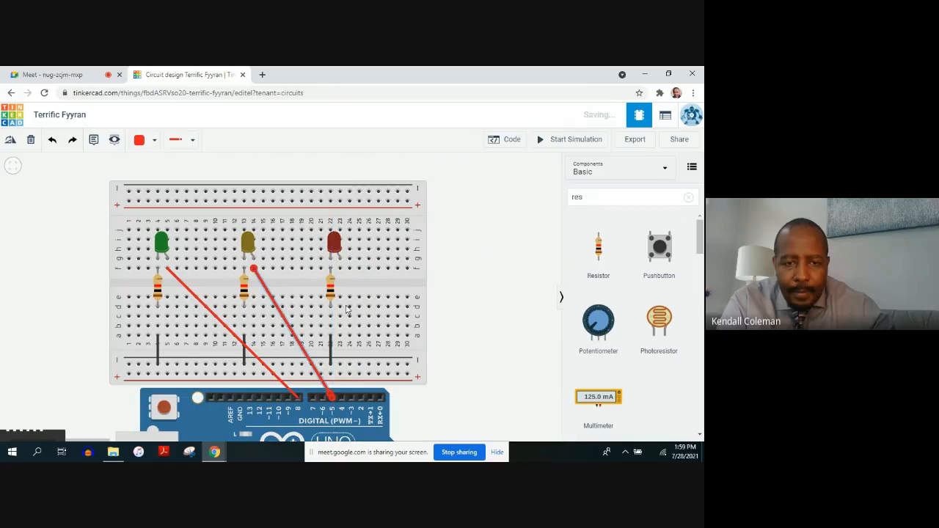
left_click(341, 269)
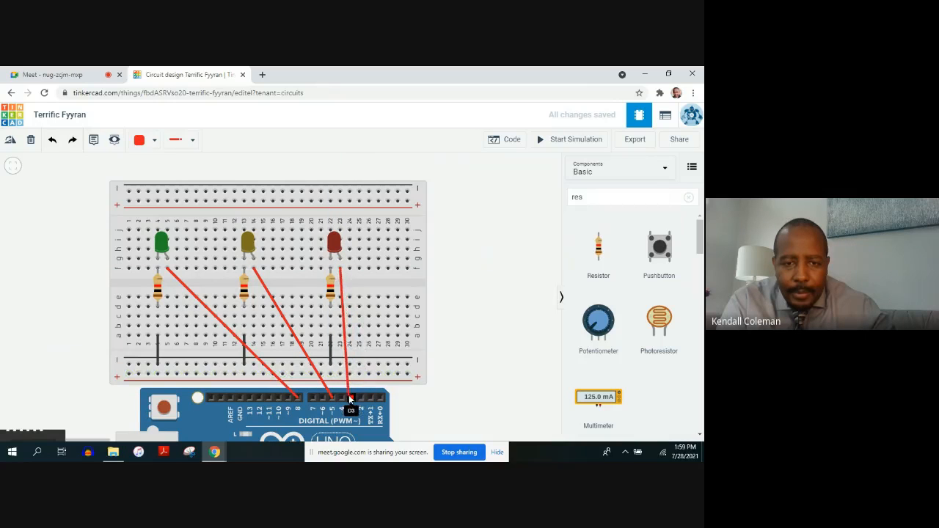
left_click(351, 399)
left_click(480, 317)
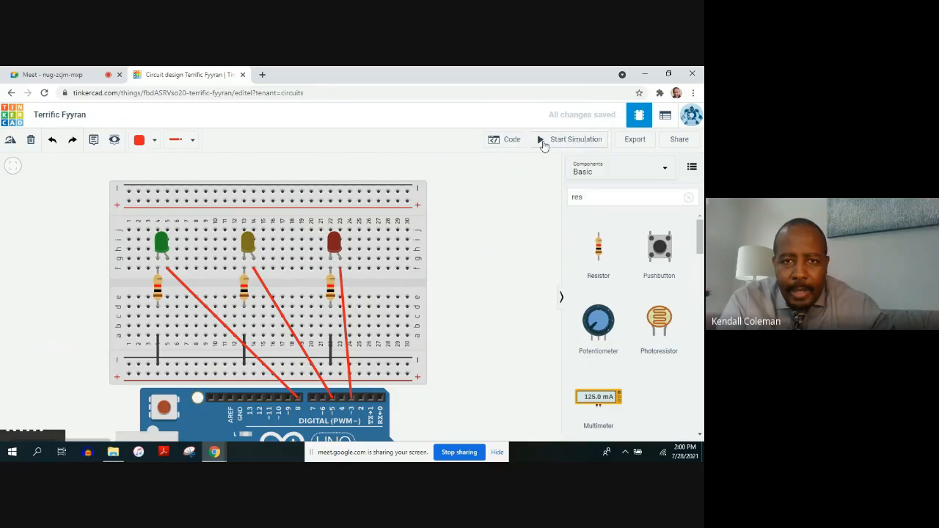
Run the circuit simulation briefly to check the LEDs, and stop it.
left_click(541, 144)
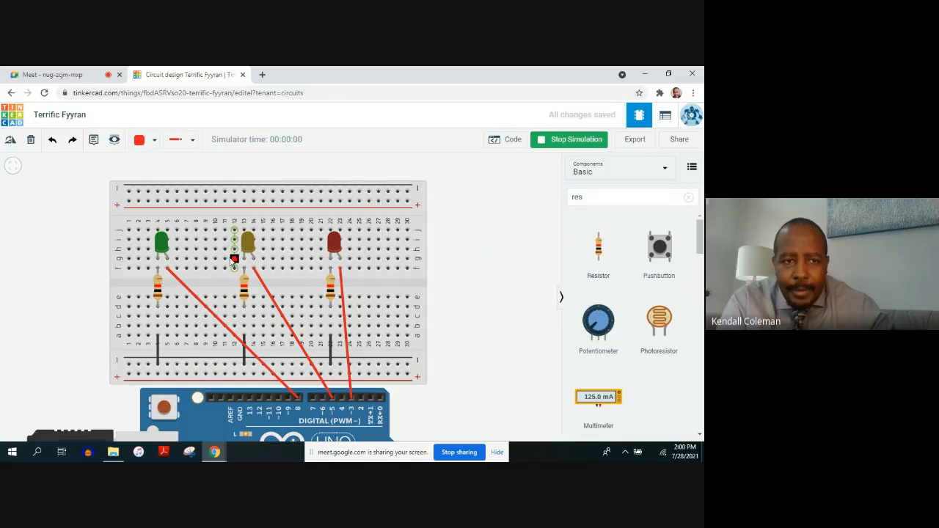
left_click(545, 144)
Clear the default built-in LED blocks from the Arduino's code and stack three digital "set pin 0 to HIGH" blocks.
left_click(510, 142)
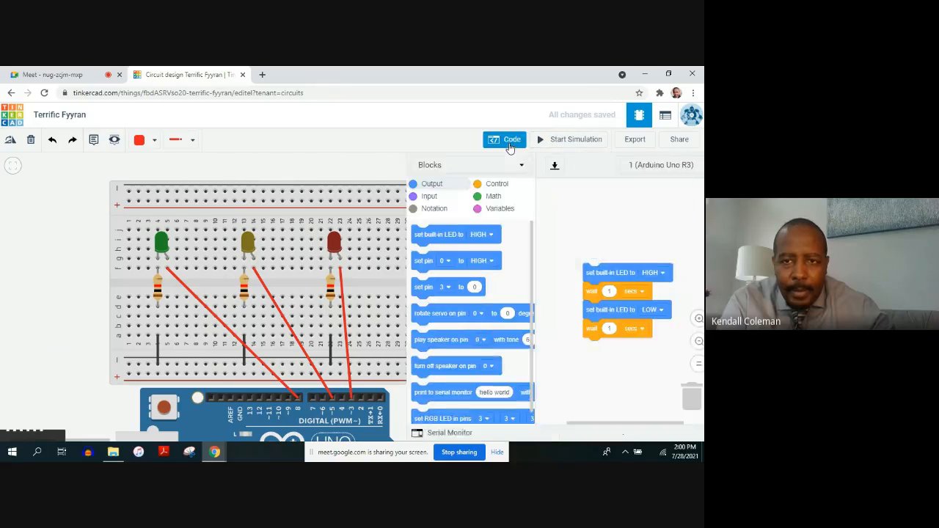
left_click_drag(580, 273, 429, 321)
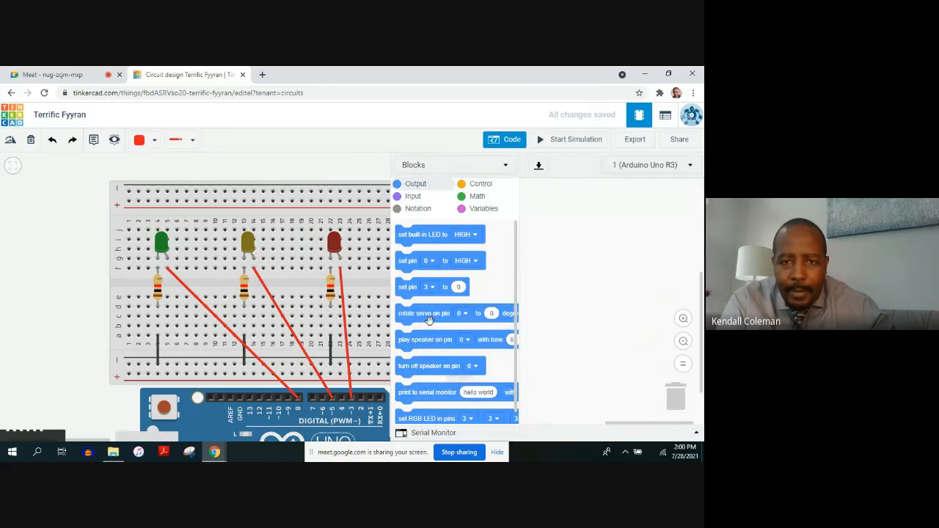
left_click_drag(409, 265, 541, 255)
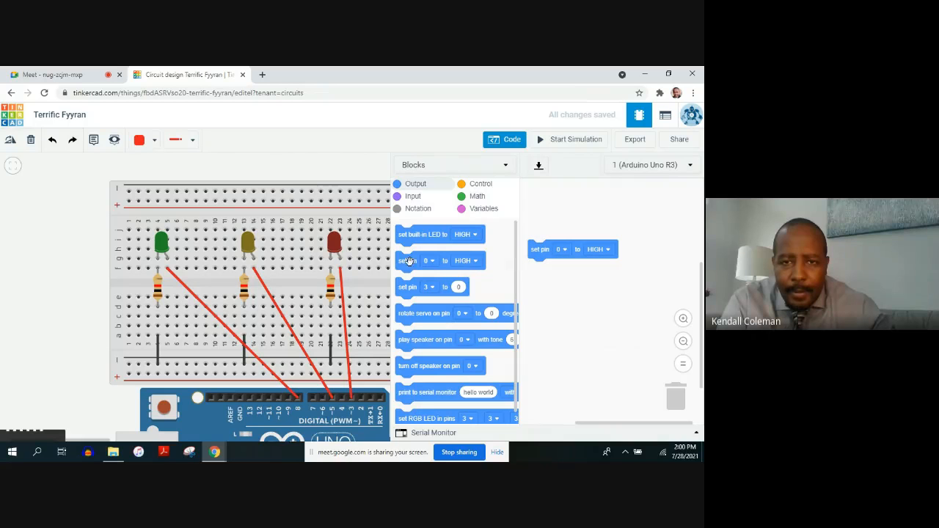
left_click_drag(409, 261, 540, 269)
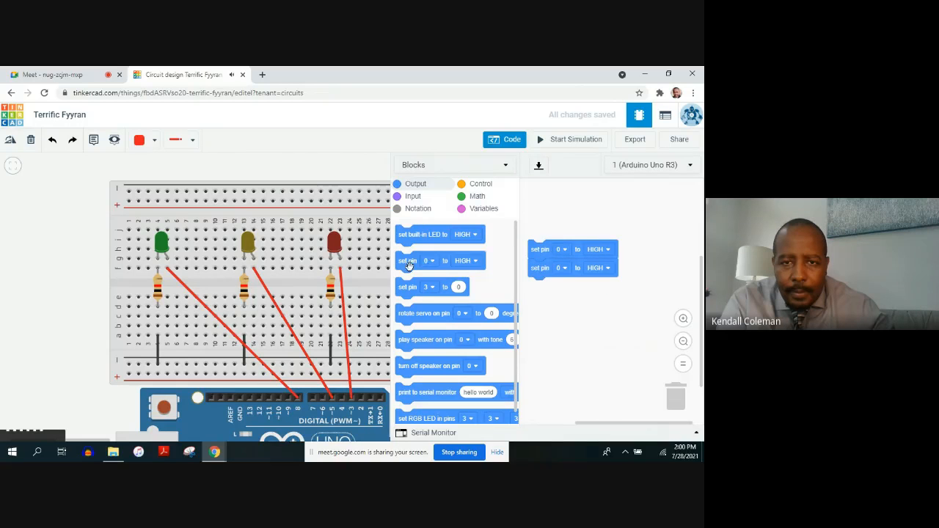
left_click_drag(409, 264, 541, 239)
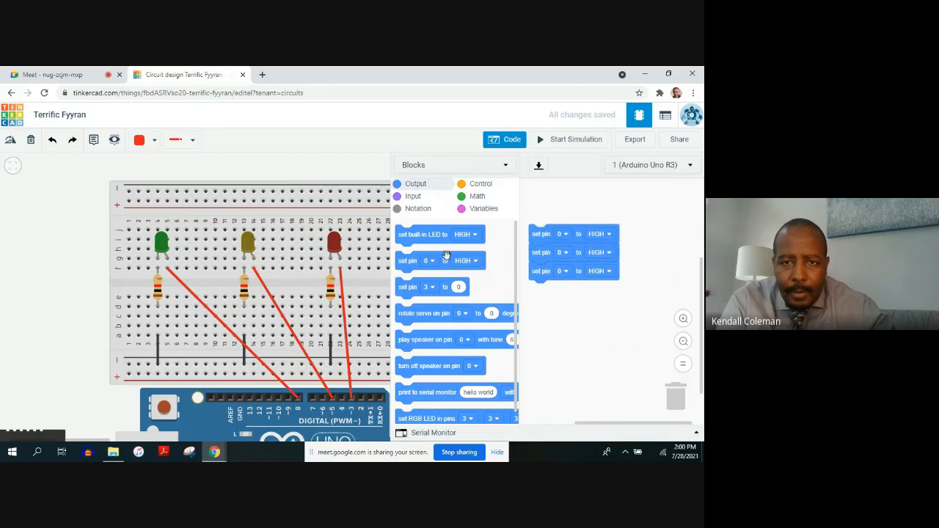
Add six more digital "set pin 0 to HIGH" blocks to the stack, making nine in total.
left_click_drag(403, 262, 535, 215)
left_click_drag(409, 259, 533, 200)
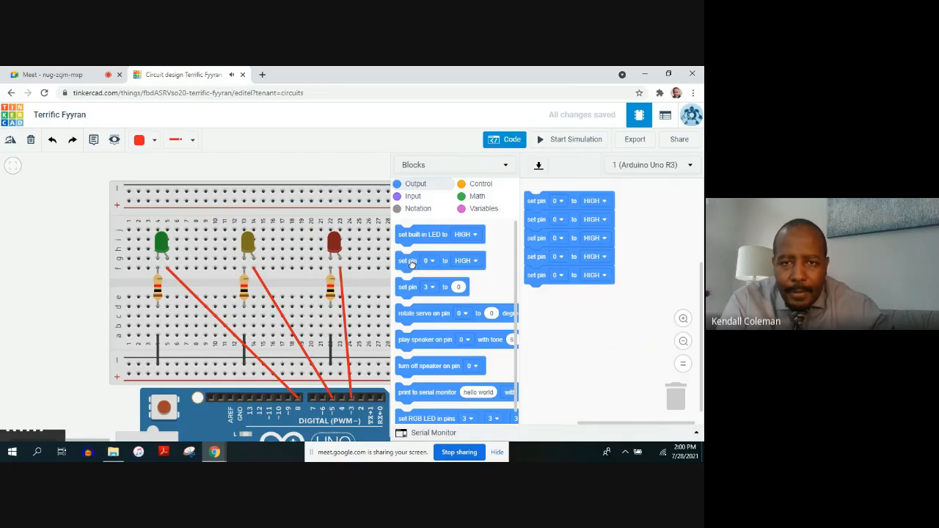
left_click_drag(411, 264, 544, 294)
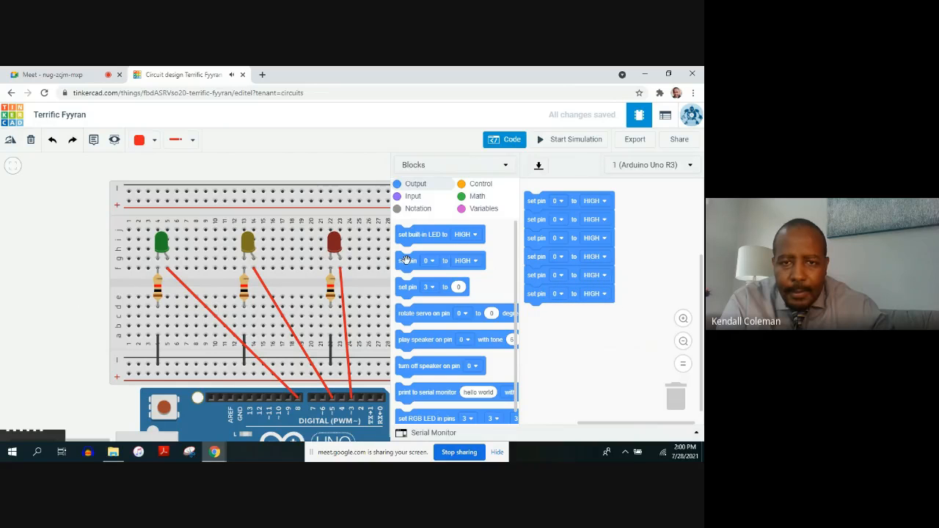
left_click_drag(406, 261, 535, 312)
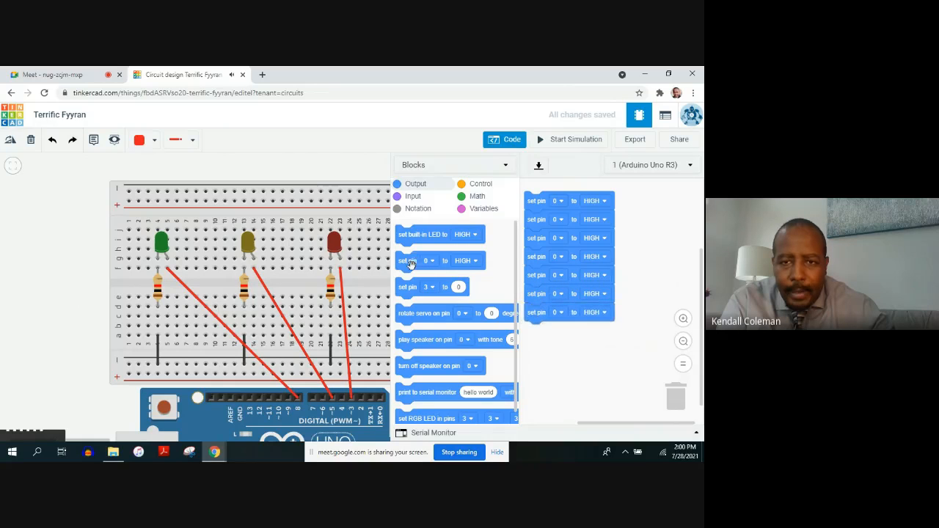
left_click_drag(410, 264, 541, 334)
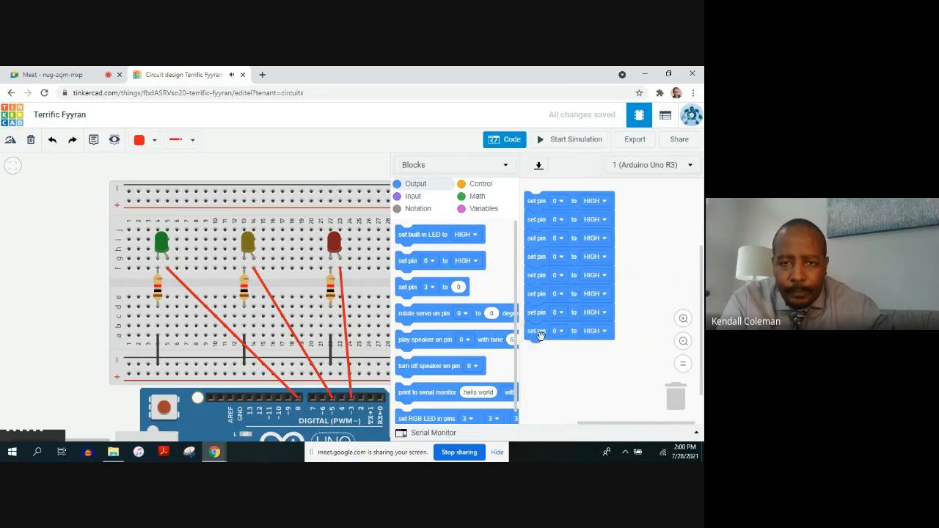
left_click_drag(406, 261, 535, 352)
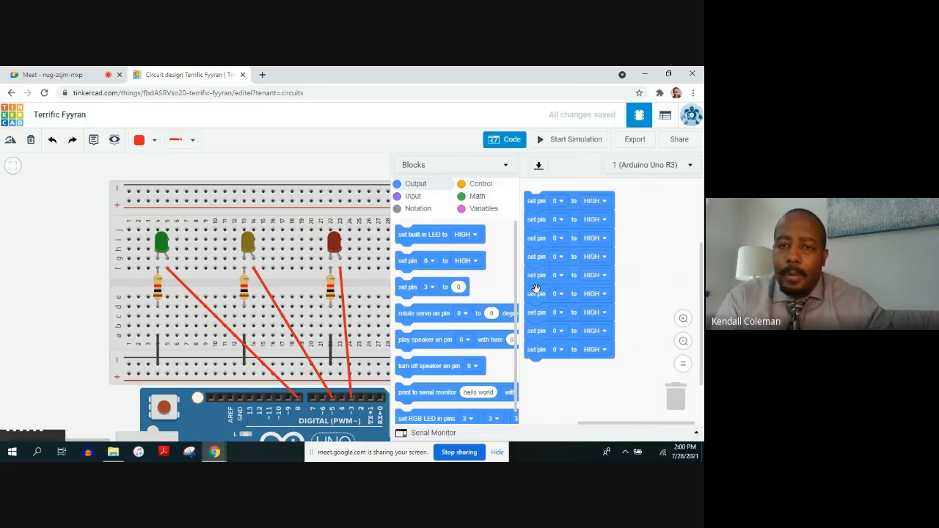
Set the pin numbers of the first three blocks in the stack to 8, 5 and 3, in that order.
left_click(564, 203)
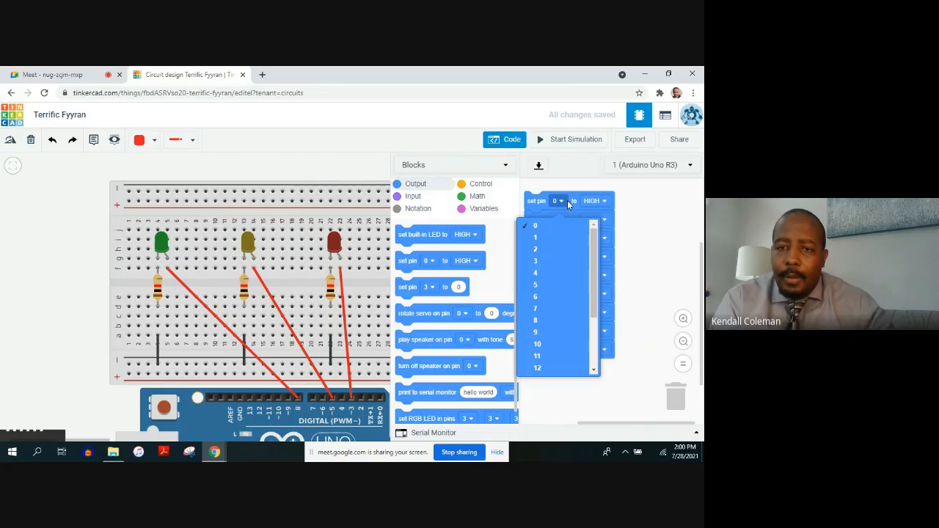
left_click(547, 320)
left_click(561, 220)
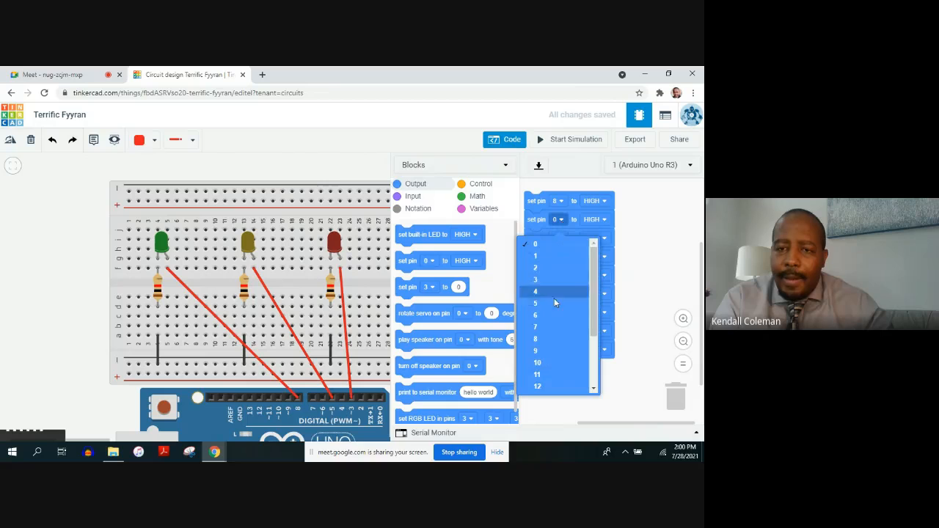
left_click(553, 305)
left_click(561, 238)
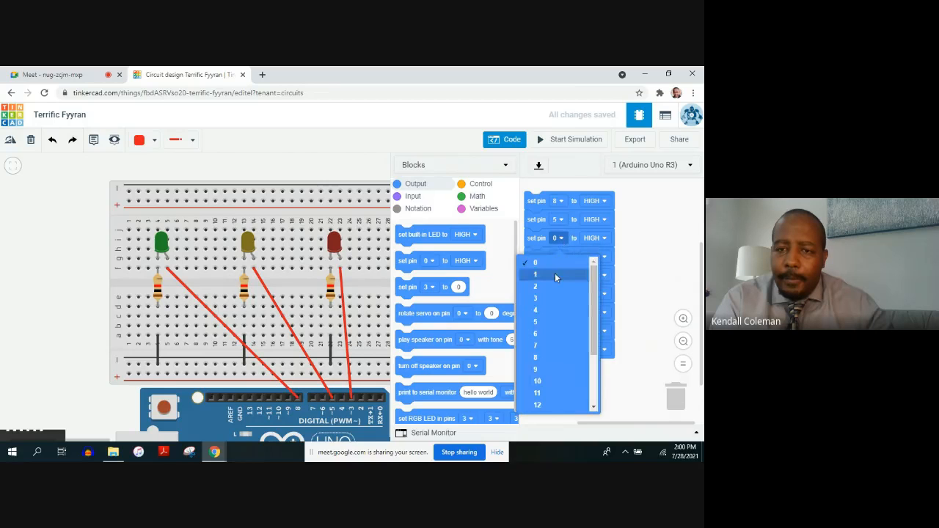
left_click(550, 297)
Assign pins 8, 5 and 3 to the fourth, fifth and sixth blocks of the stack.
left_click(561, 256)
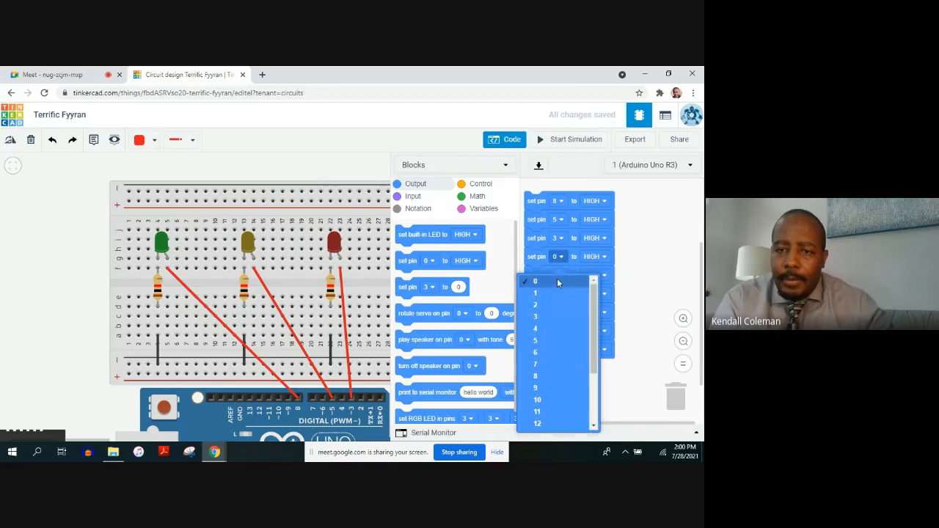
left_click(550, 377)
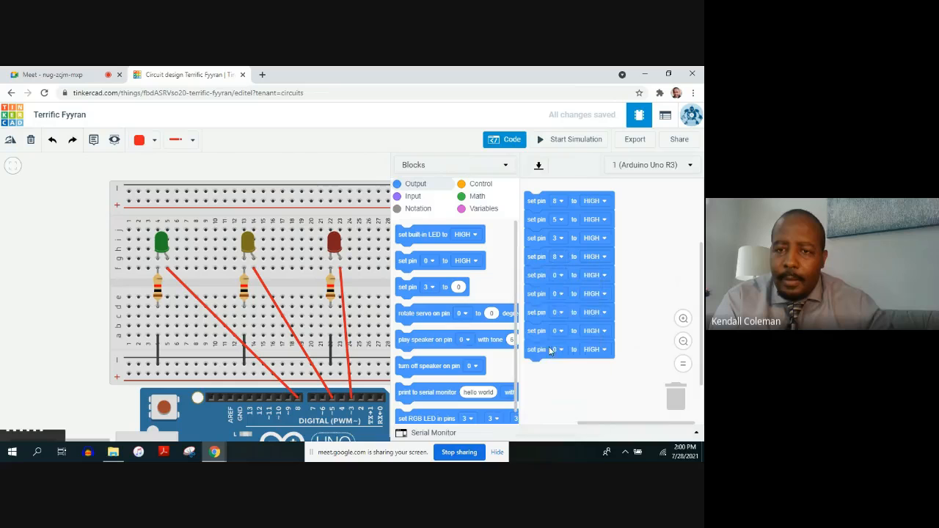
left_click(562, 275)
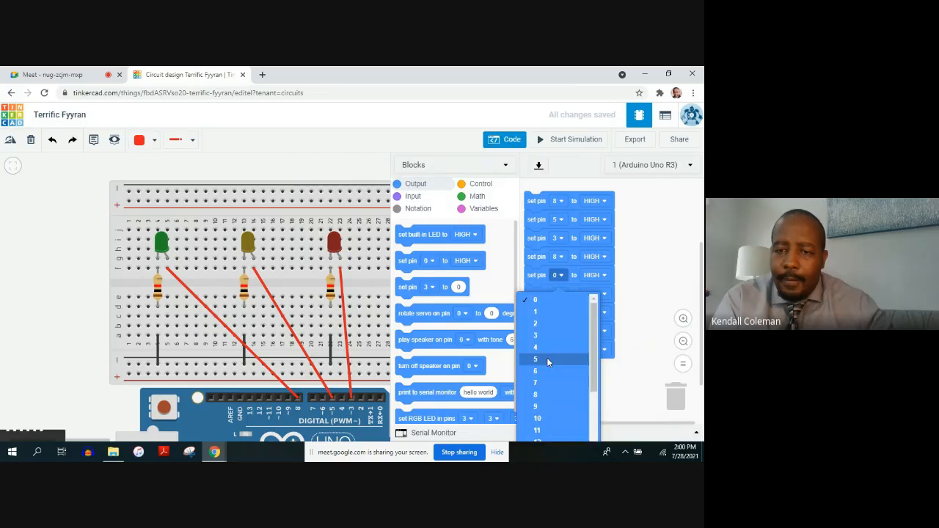
left_click(548, 358)
left_click(559, 294)
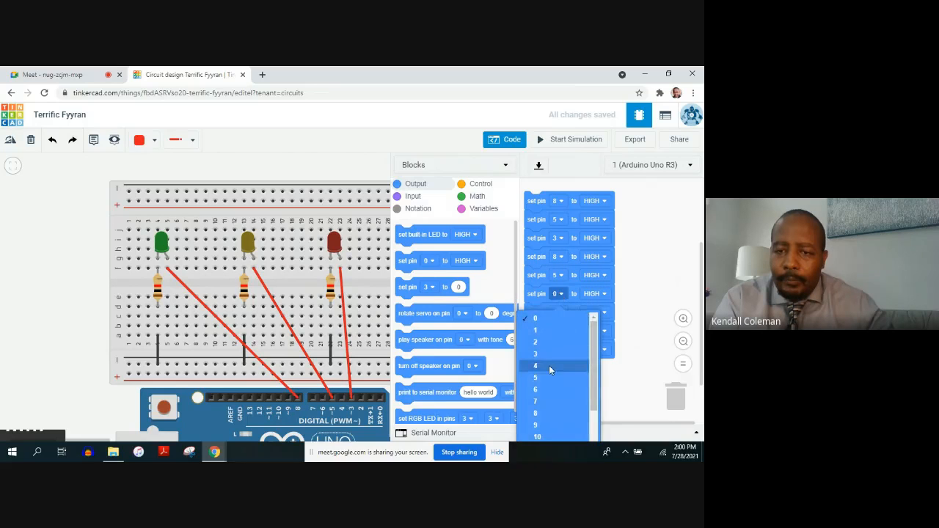
left_click(550, 351)
Assign pins 8, 5 and 3 to the last three blocks of the stack.
left_click(560, 314)
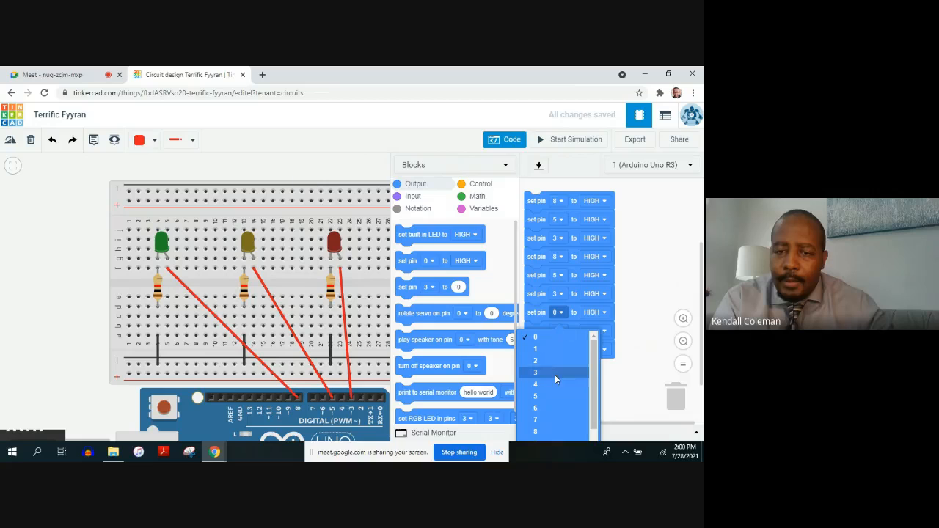
left_click(556, 432)
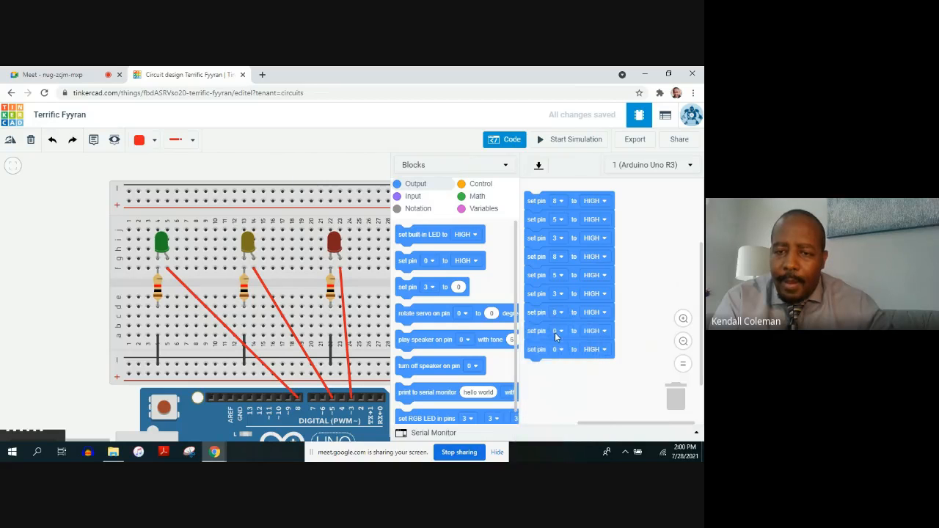
left_click(556, 337)
left_click(550, 415)
left_click(559, 350)
left_click(547, 218)
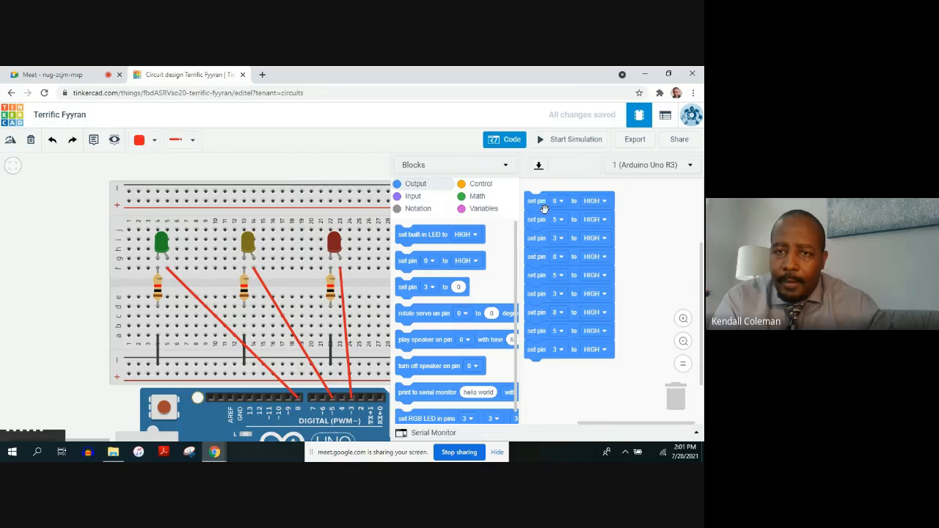
Reposition the block stack and insert a wait block of 2 seconds after the first group of three pin blocks.
left_click_drag(539, 200, 556, 230)
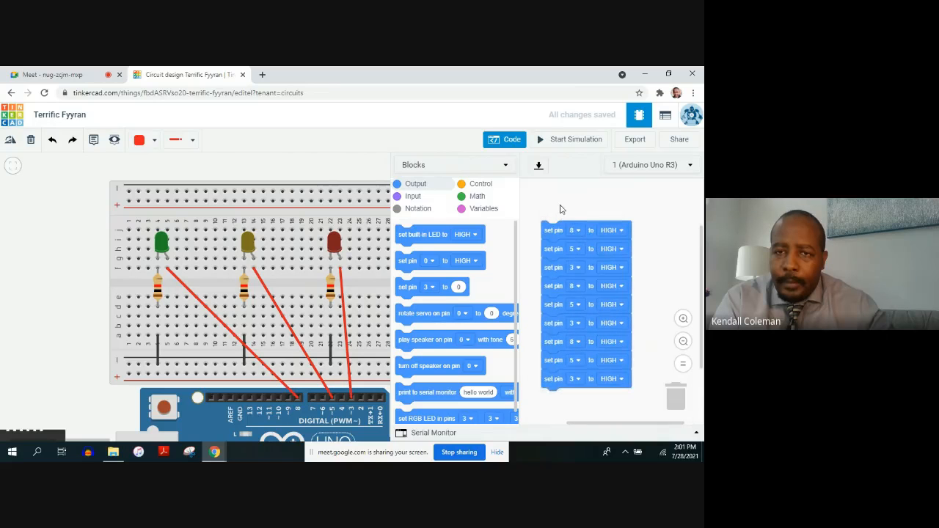
left_click(478, 185)
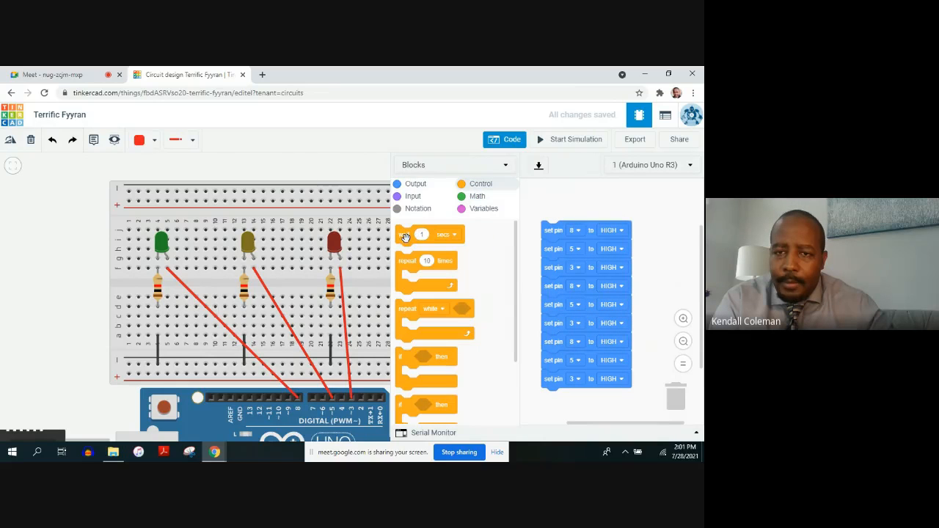
left_click_drag(405, 237, 565, 286)
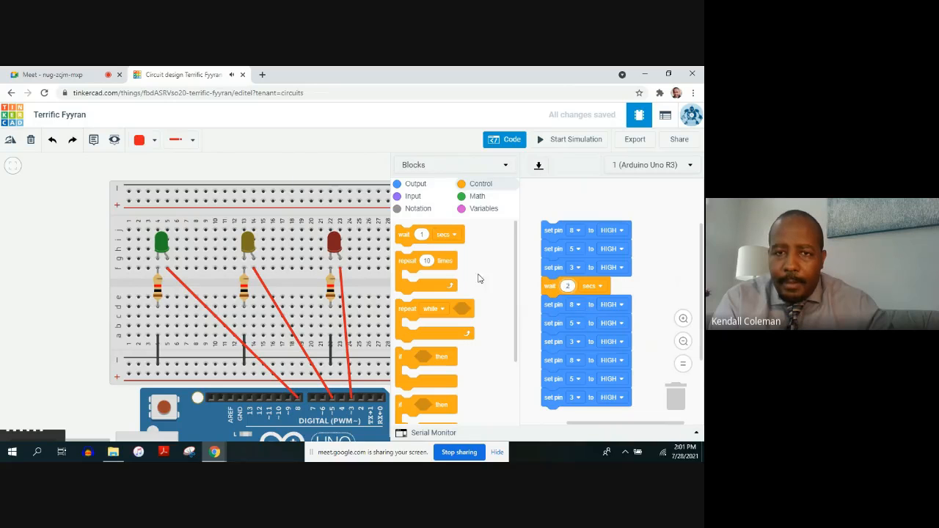
Insert wait blocks after the second and third groups of pin blocks, setting the one after the second group to 2 seconds.
left_click_drag(404, 235, 547, 368)
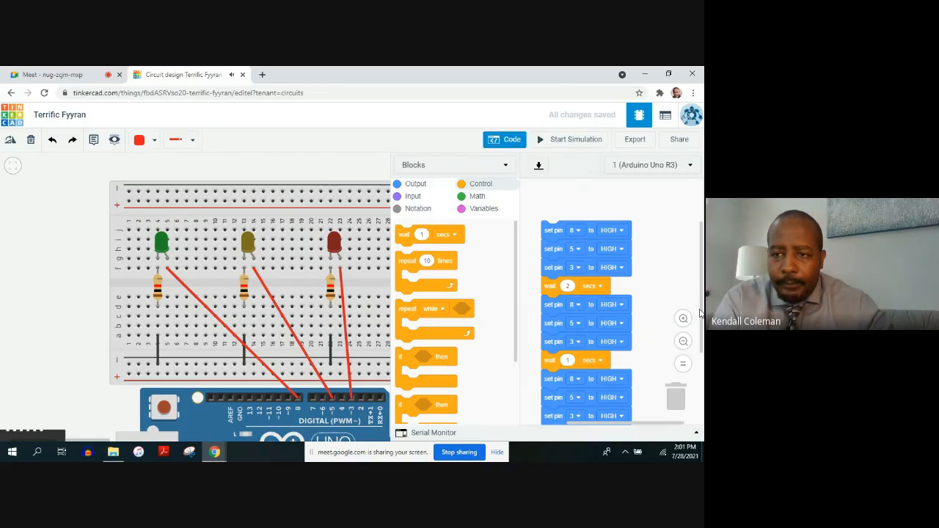
left_click_drag(701, 316, 699, 354)
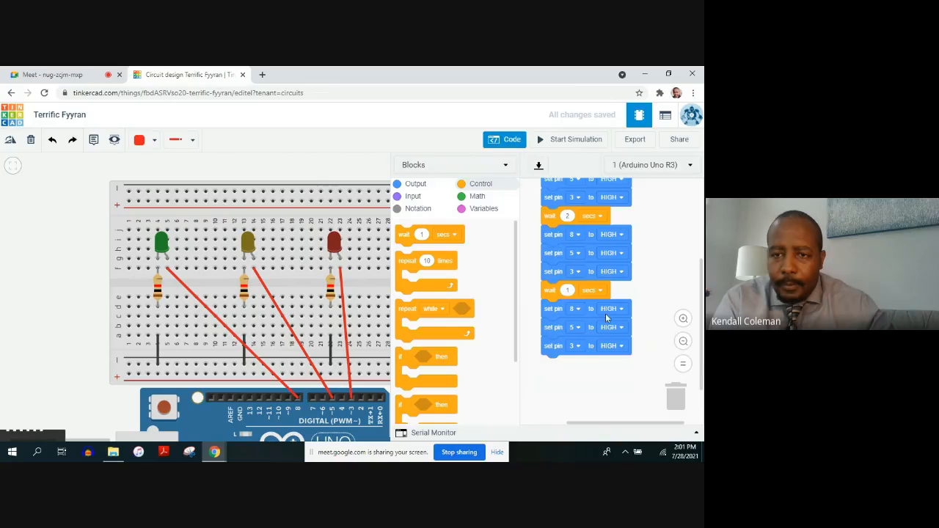
left_click(569, 293)
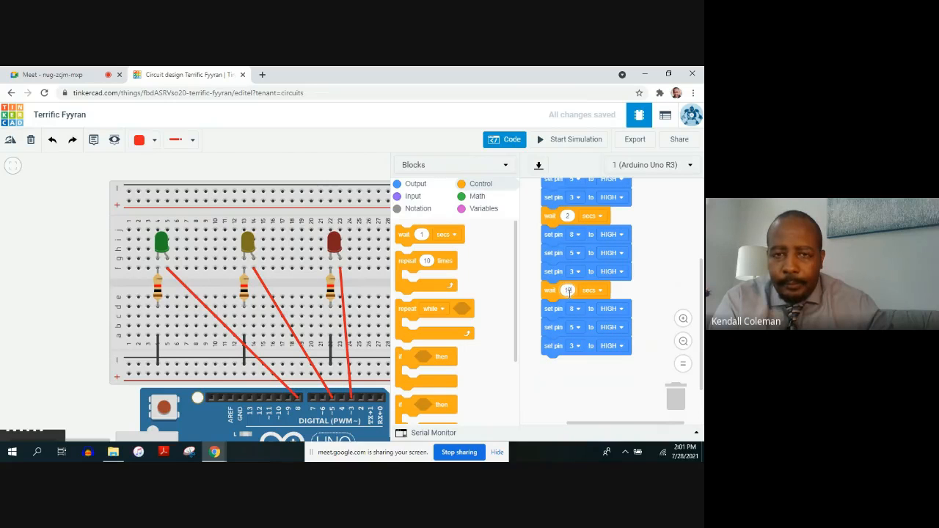
left_click_drag(410, 236, 559, 366)
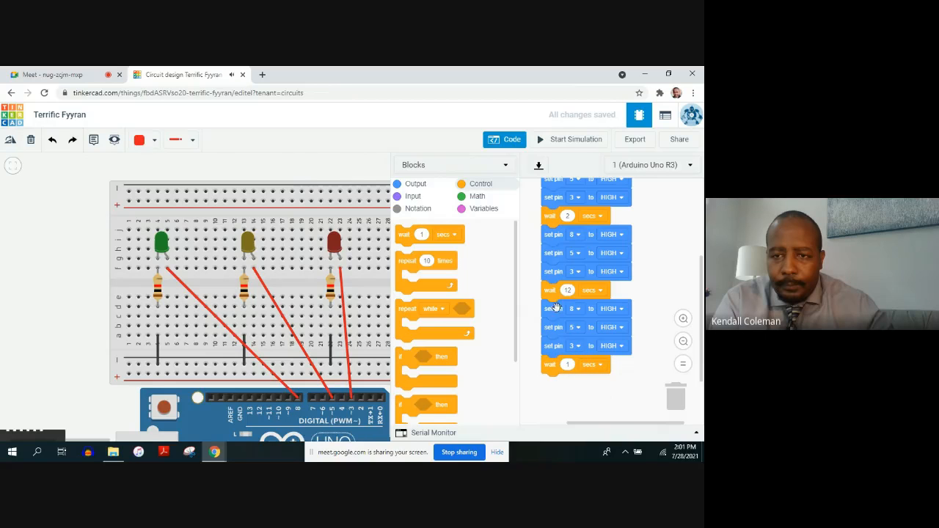
left_click(569, 290)
type("2")
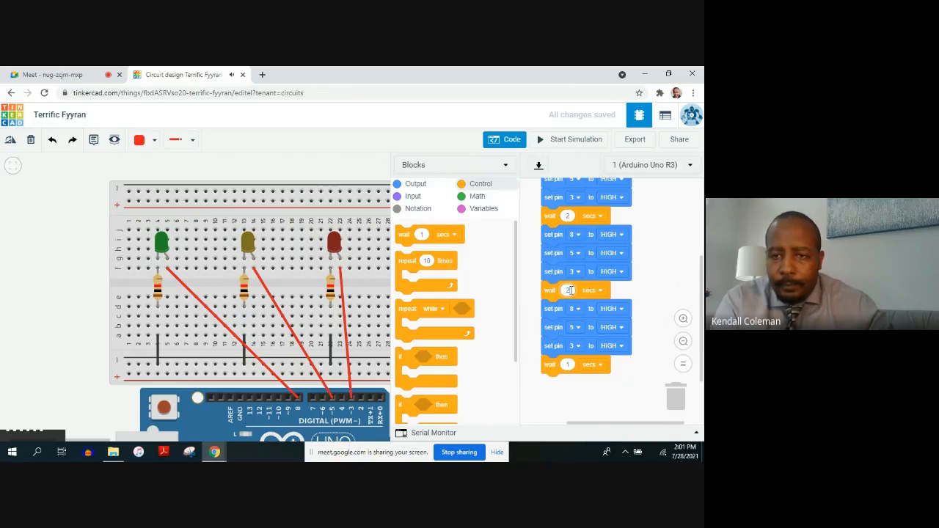
Set pins 5 and 3 to LOW in the first group of pin blocks.
scroll(697, 234, "up", 3)
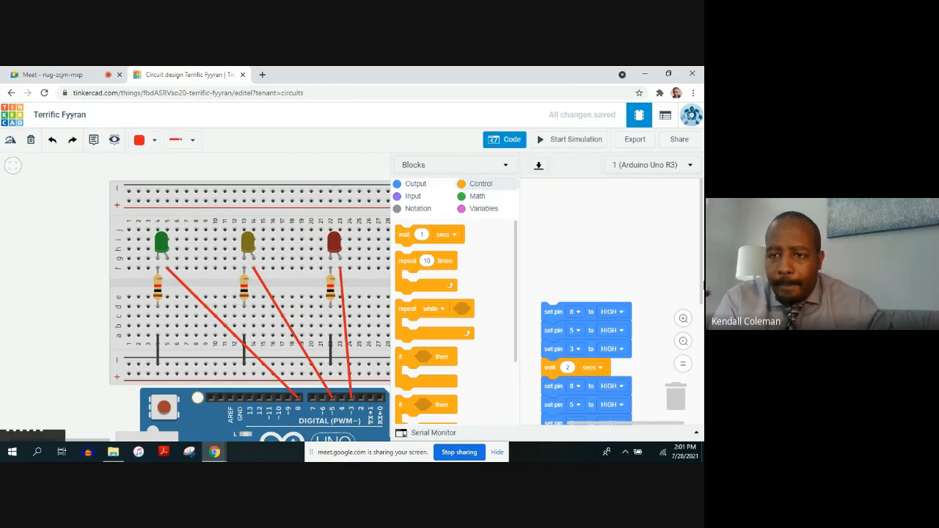
scroll(697, 308, "down", 3)
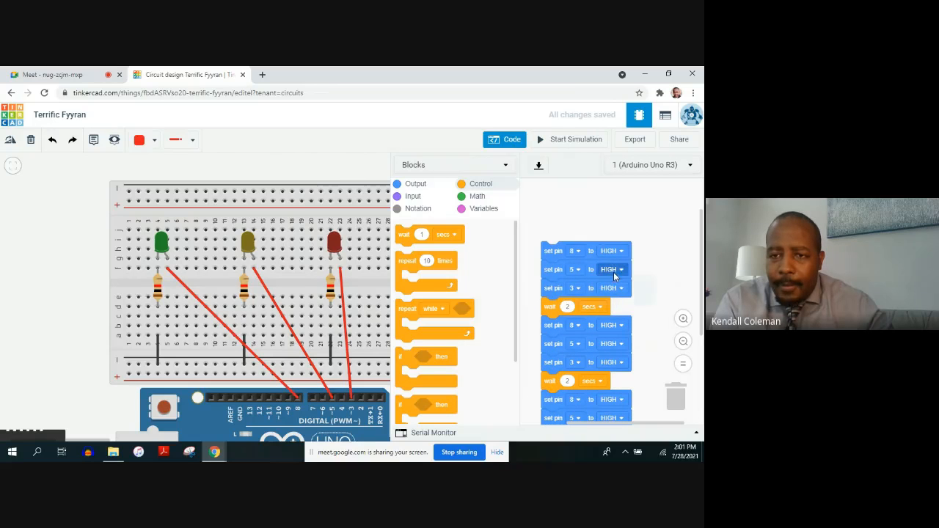
left_click(613, 270)
left_click(607, 306)
left_click(613, 289)
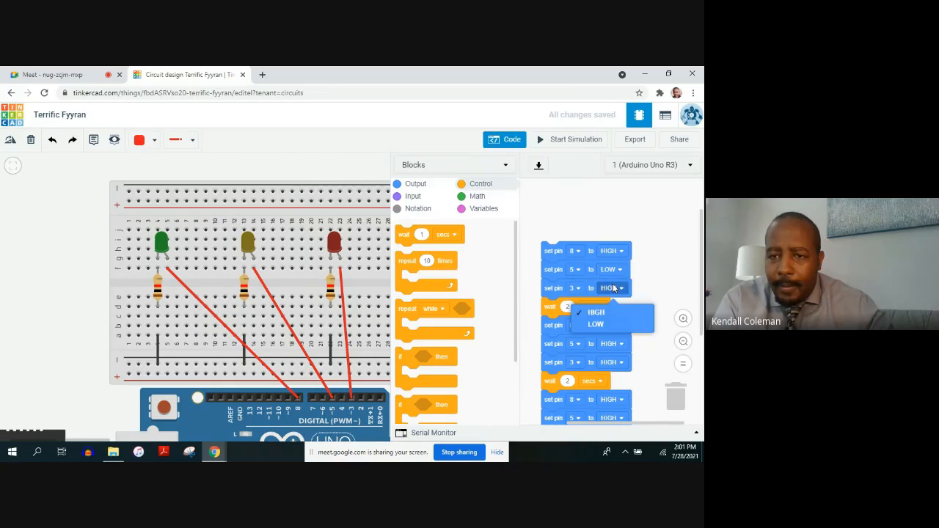
left_click(598, 324)
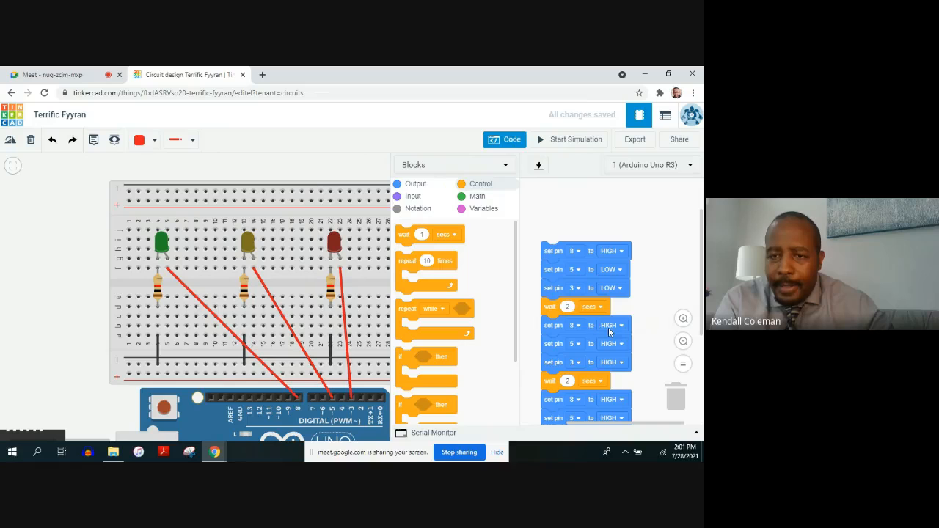
Set pins 8 and 3 to LOW in the second group of pin blocks.
left_click(613, 325)
left_click(603, 361)
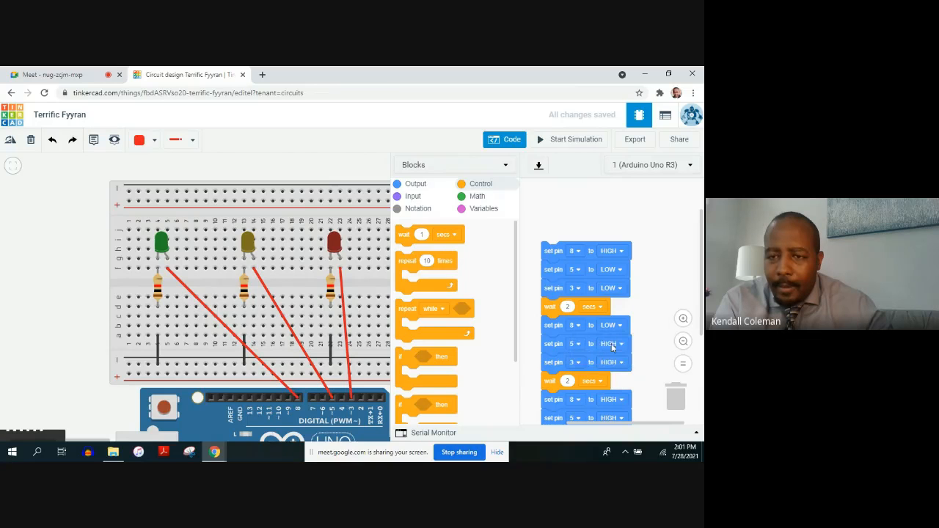
left_click(614, 362)
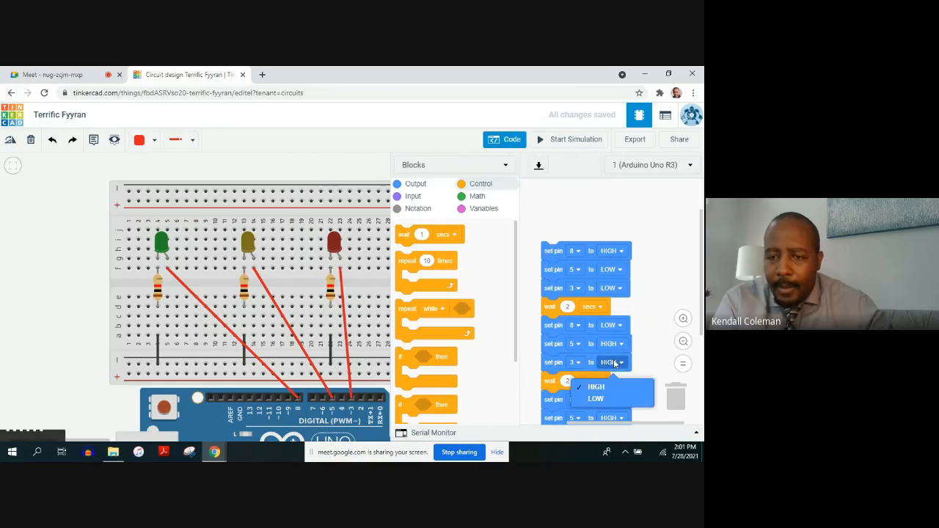
left_click(595, 399)
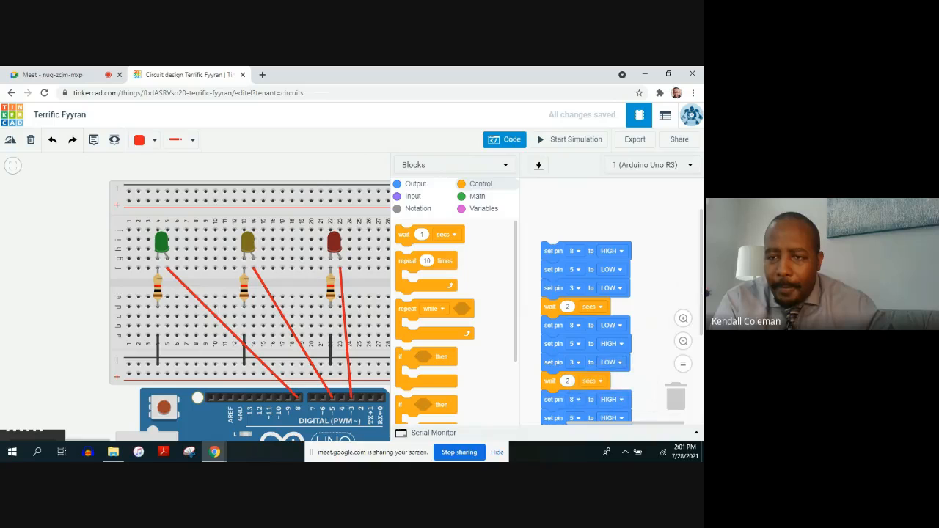
Set pins 8 and 5 to LOW in the third group of pin blocks.
left_click_drag(700, 328, 700, 369)
left_click(609, 317)
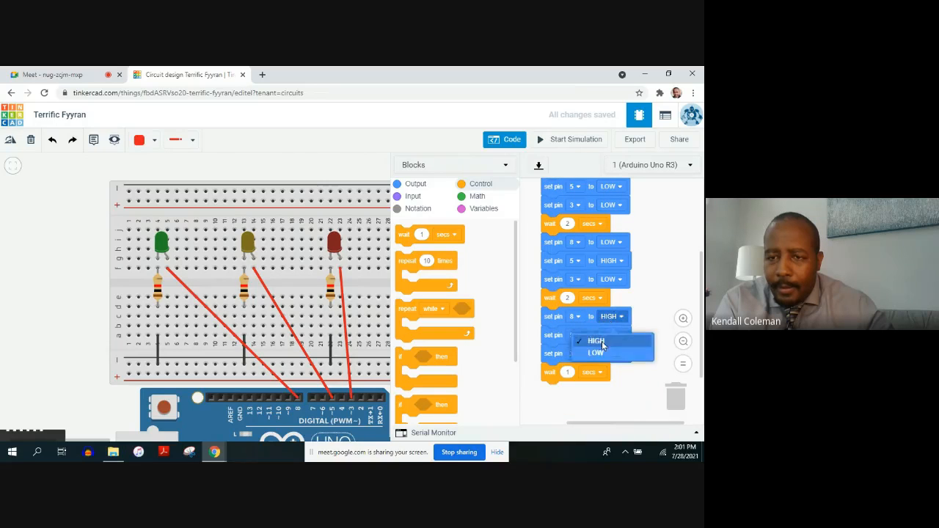
left_click(598, 348)
left_click(613, 336)
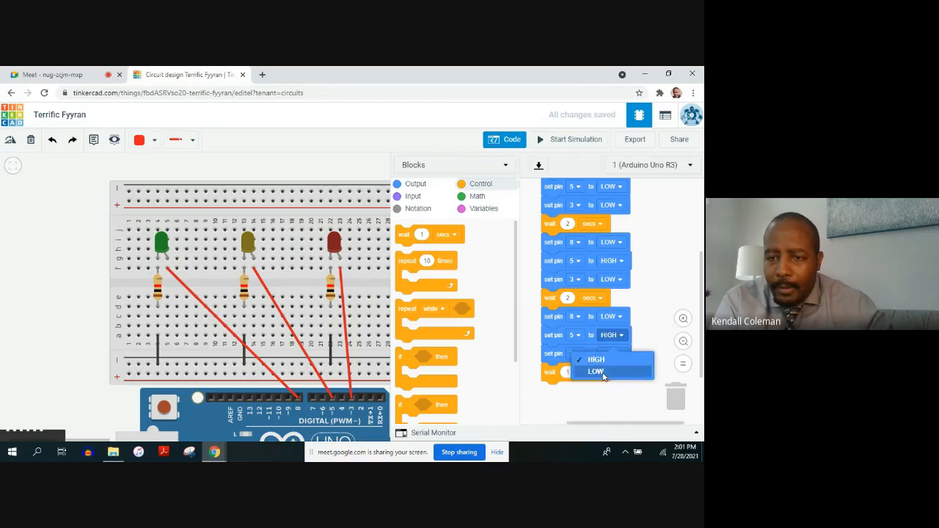
left_click(607, 367)
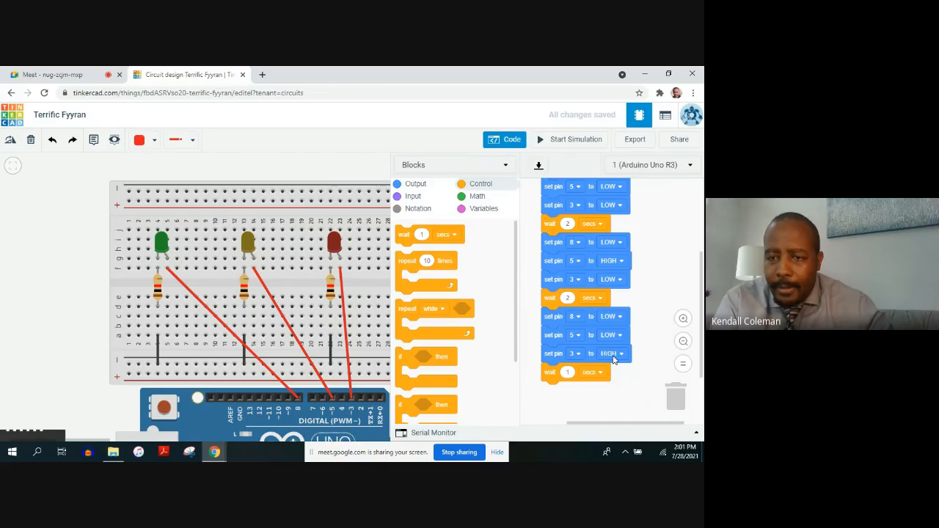
Hide the code editor and start the circuit simulation to check the LED sequence.
left_click(506, 140)
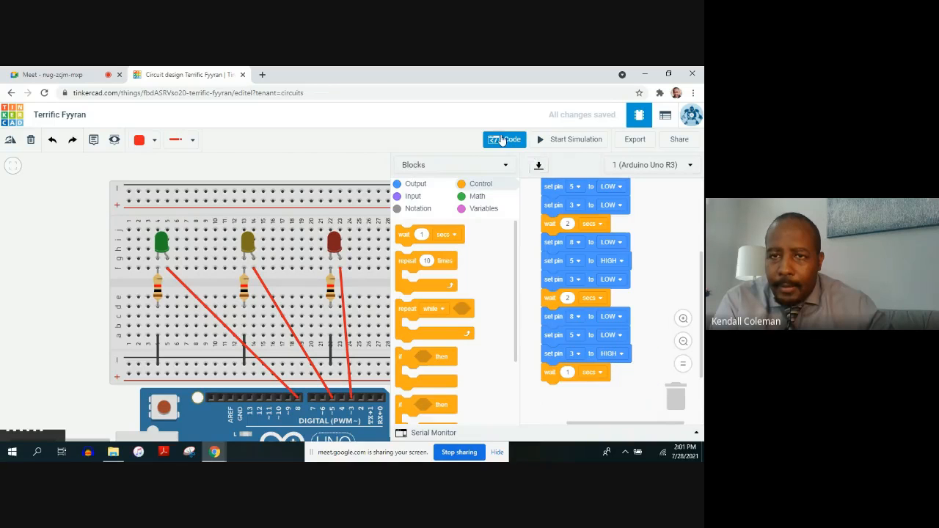
left_click(543, 139)
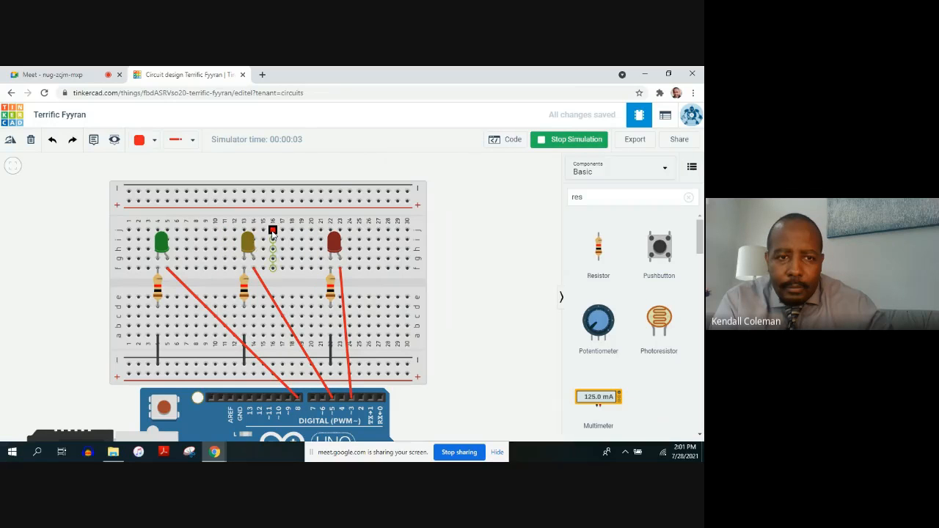
Stop the simulation and connect the Arduino's GND pin to the breadboard's lower negative rail with a black wire.
left_click(542, 143)
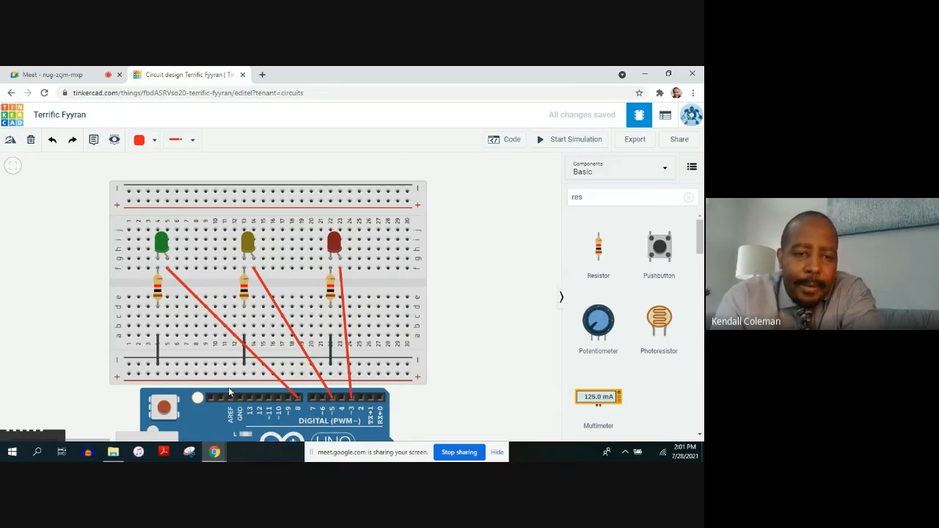
left_click(240, 402)
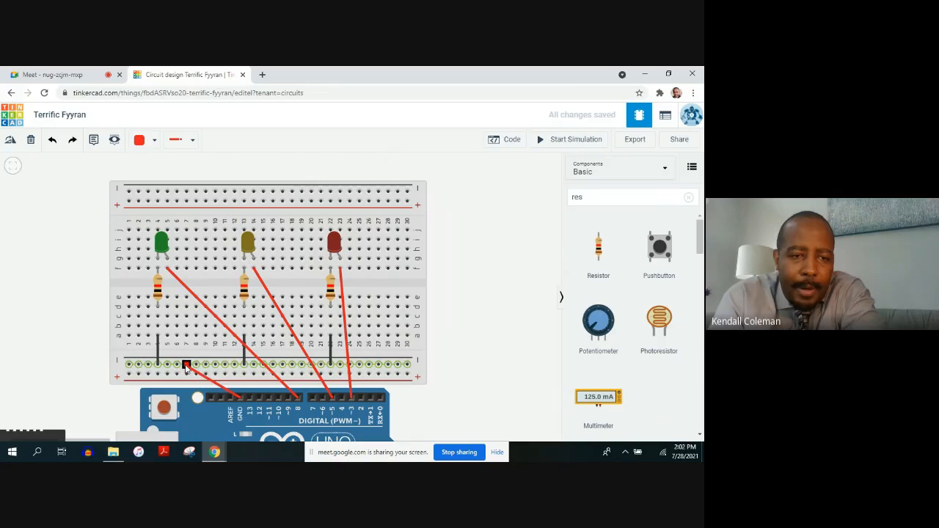
left_click(186, 364)
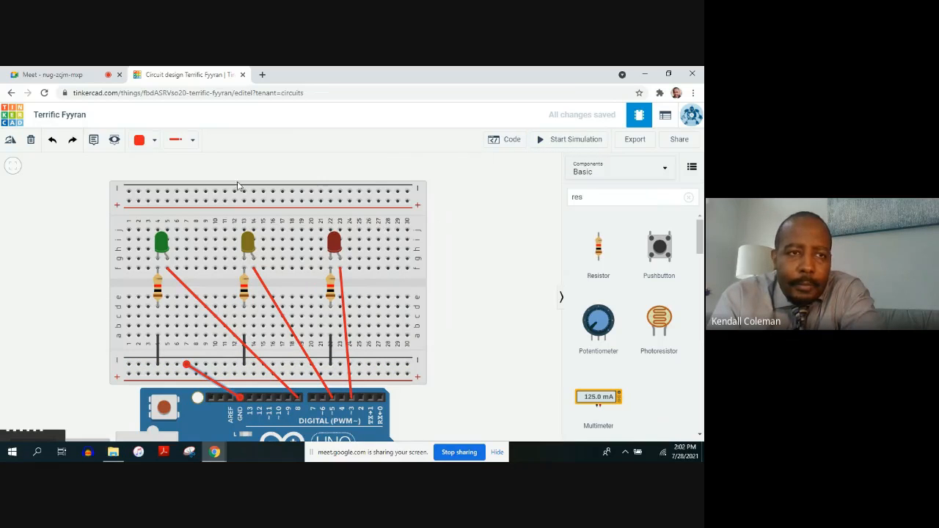
left_click(154, 139)
left_click(159, 175)
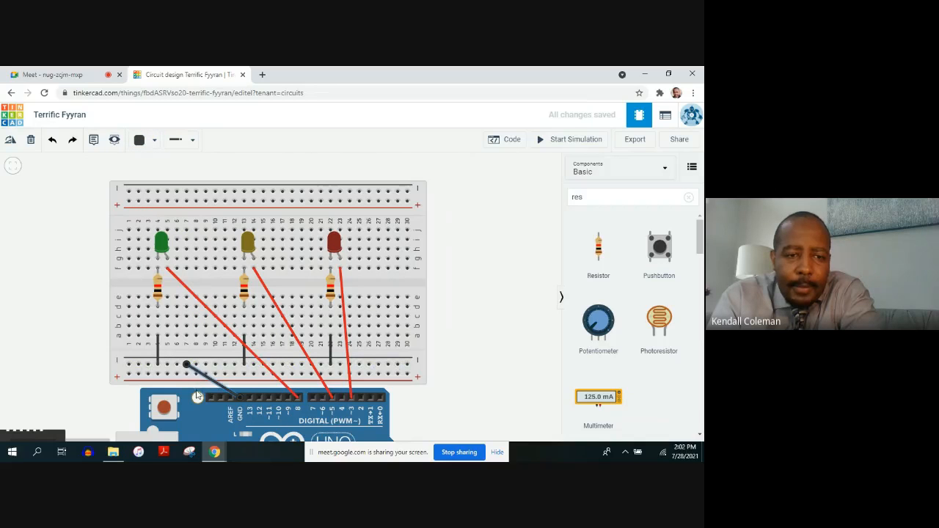
Move the Arduino Uno slightly away from the breadboard and run the simulation once to check the LED sequence.
left_click_drag(197, 416, 195, 422)
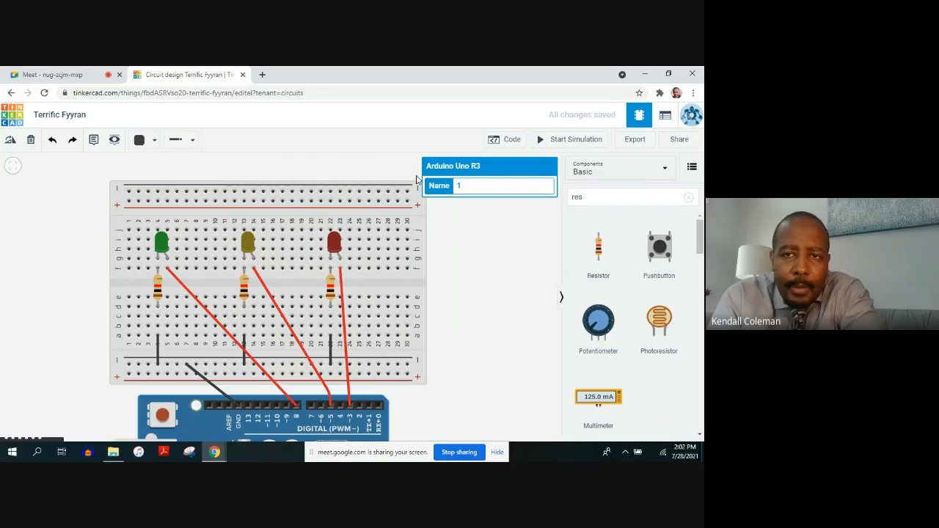
left_click(527, 220)
left_click(549, 147)
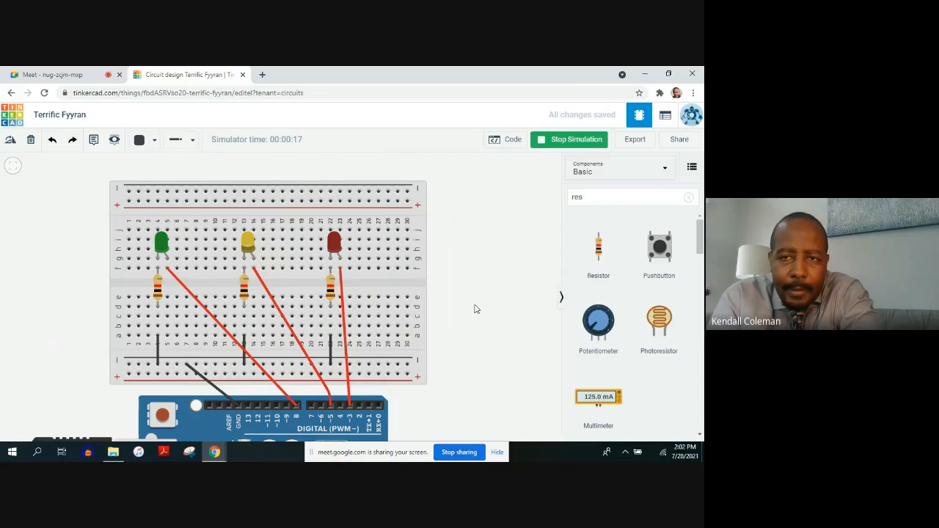
left_click(546, 142)
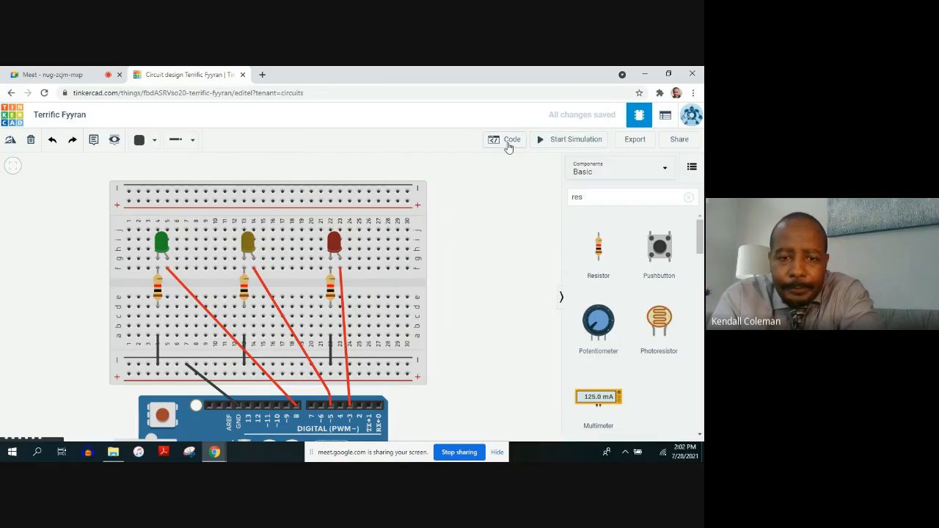
Show the program as Blocks + Text and copy all of the generated C++ code.
left_click(508, 144)
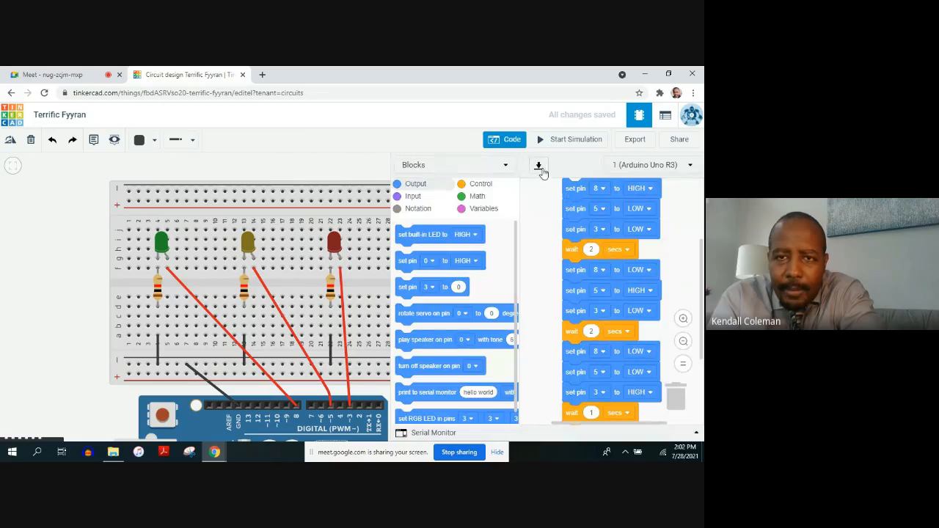
left_click(504, 165)
left_click(489, 199)
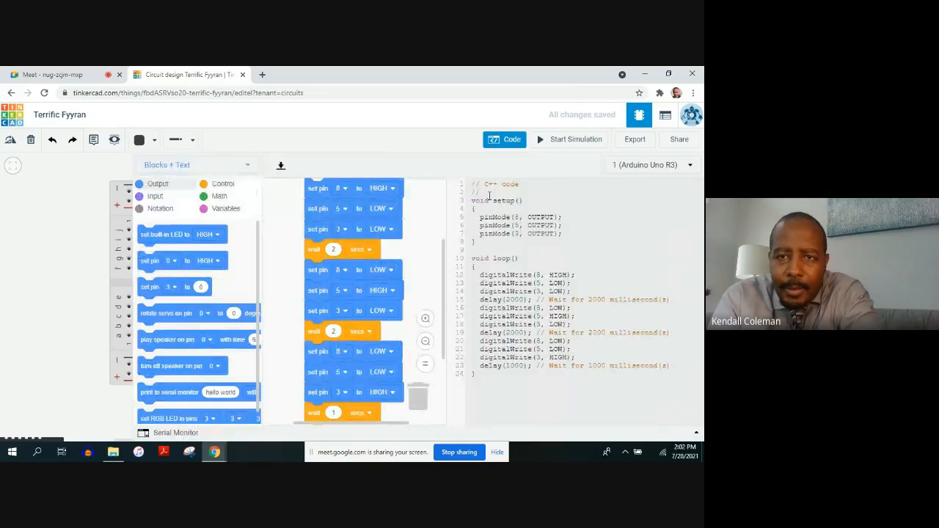
key("ctrl+a")
key("ctrl+c")
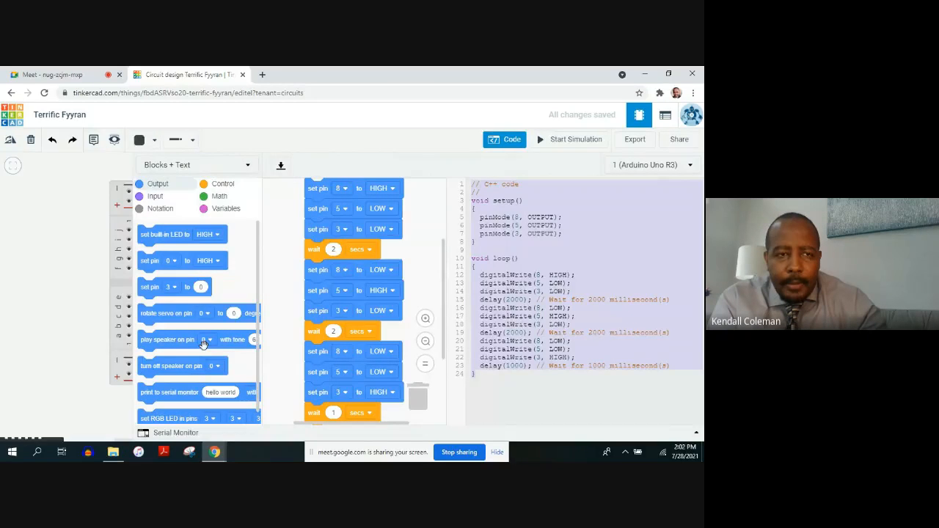
Open the Arduino IDE from the desktop and replace the default sketch with the copied code.
key("super+d")
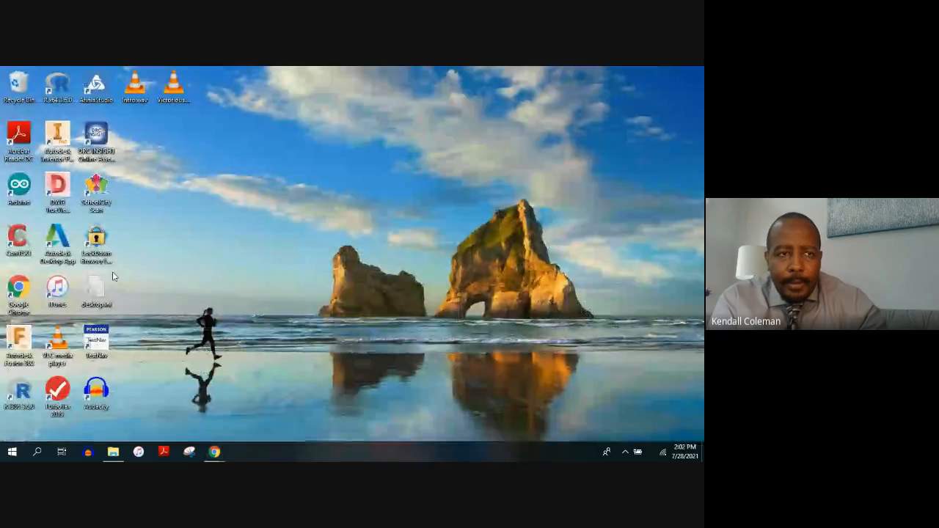
double_click(20, 190)
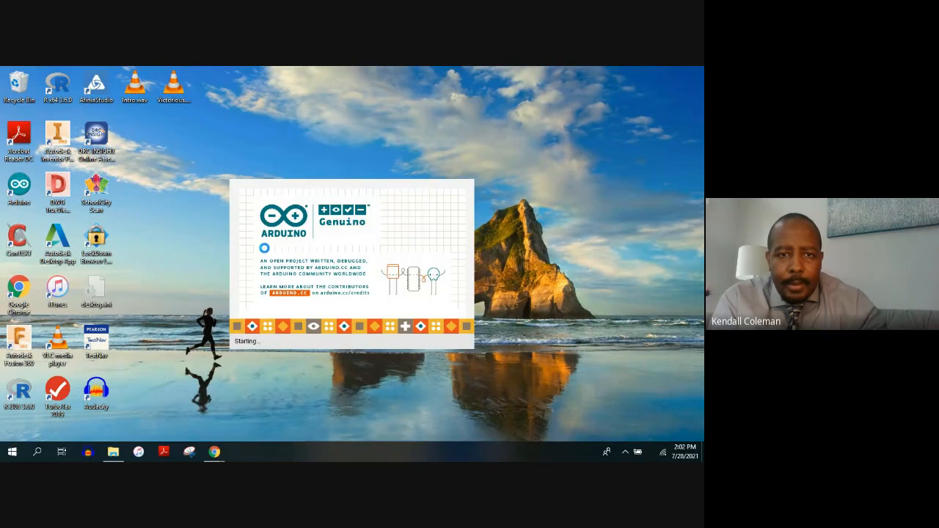
key("ctrl+a")
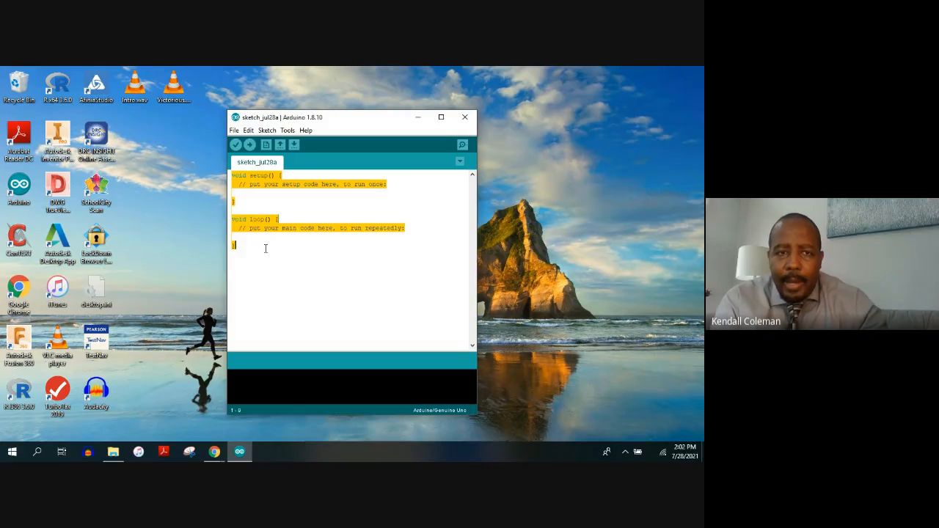
key("Delete")
key("ctrl+v")
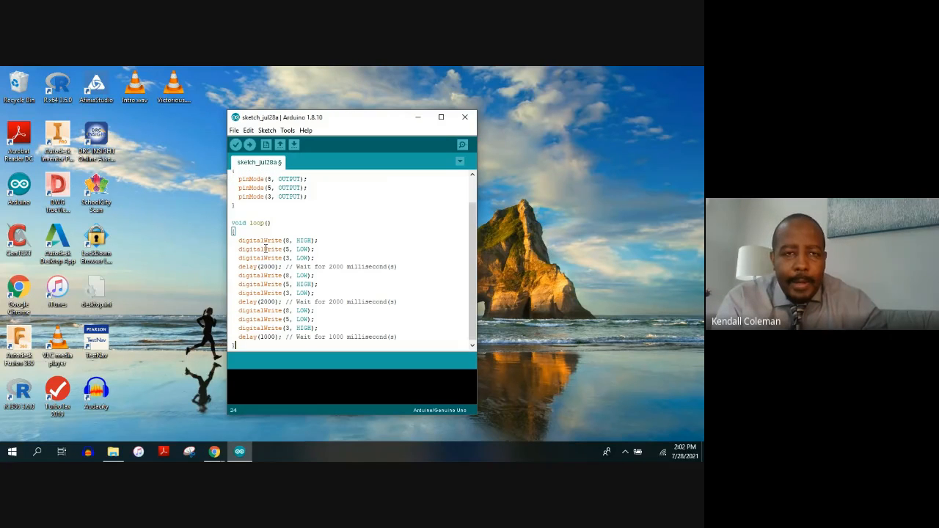
left_click(267, 130)
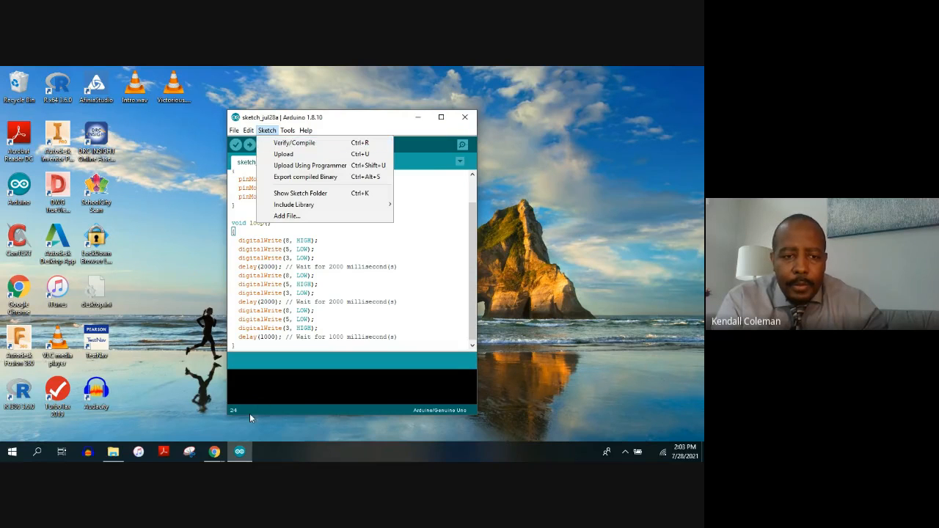
Switch back to Chrome and search the web for "arudino online" in a new tab.
left_click(215, 452)
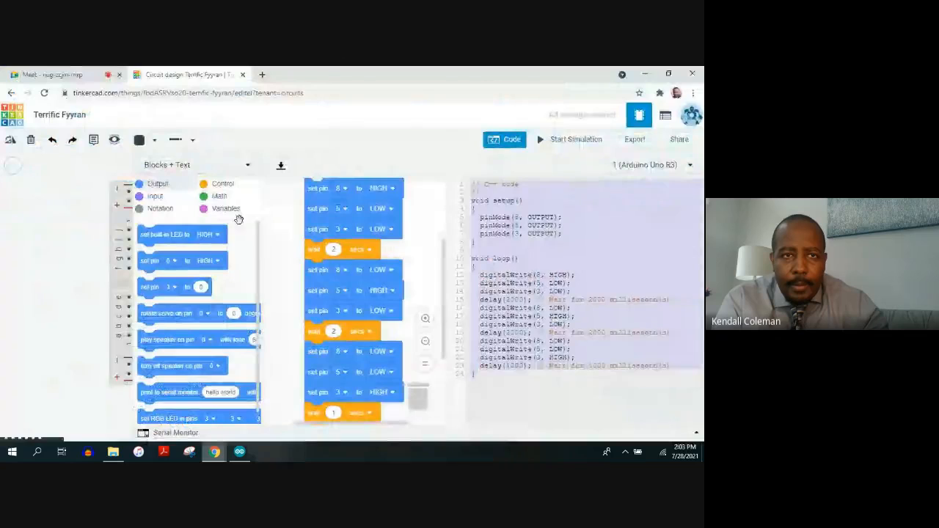
left_click(157, 407)
left_click(258, 74)
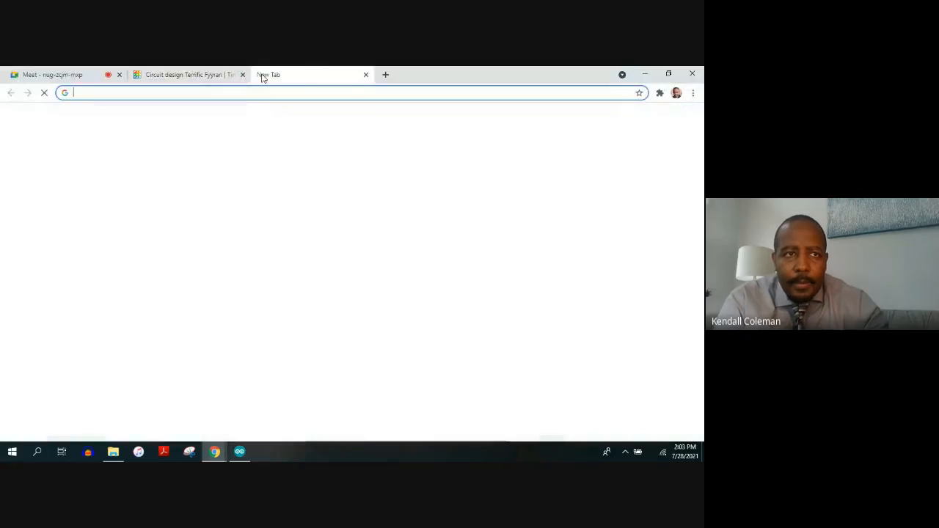
type("ar")
key("Return")
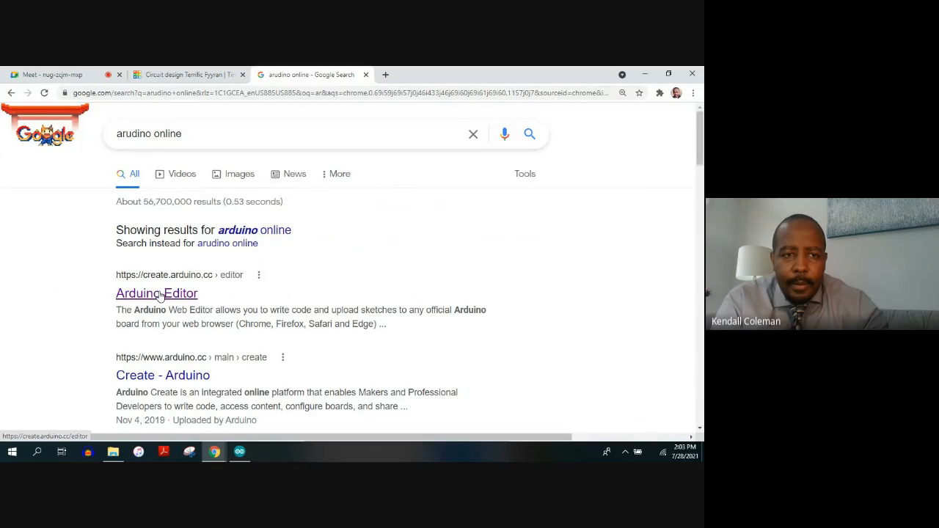
Return to the Tinkercad circuit, hide the code editor and start the simulation to check the LEDs.
left_click(81, 76)
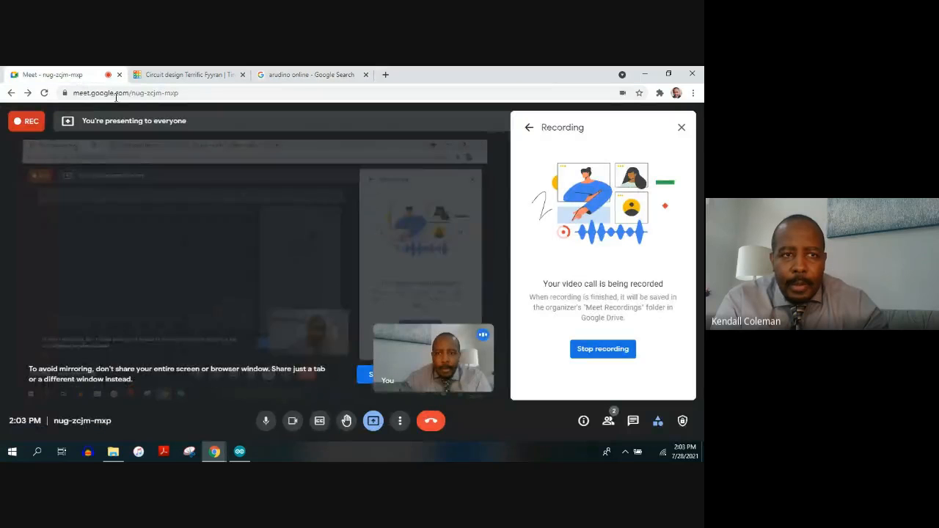
left_click(153, 74)
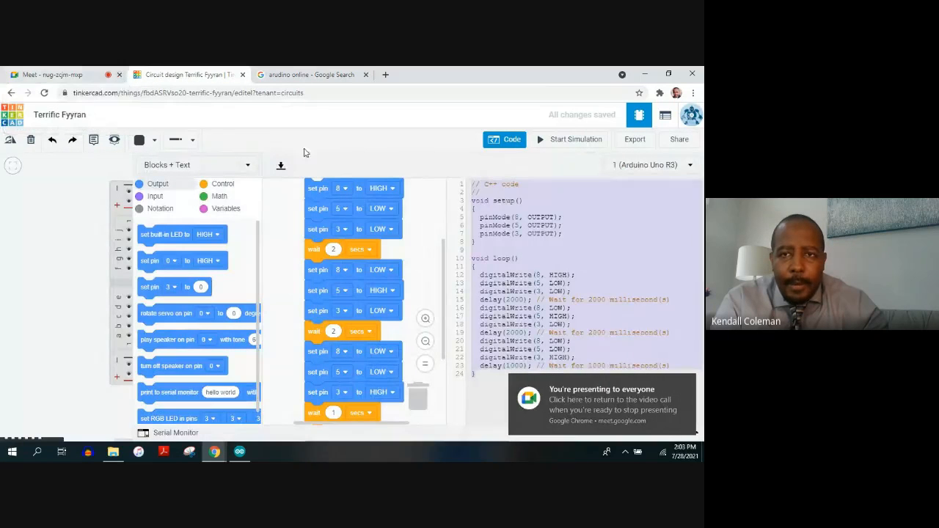
left_click(511, 139)
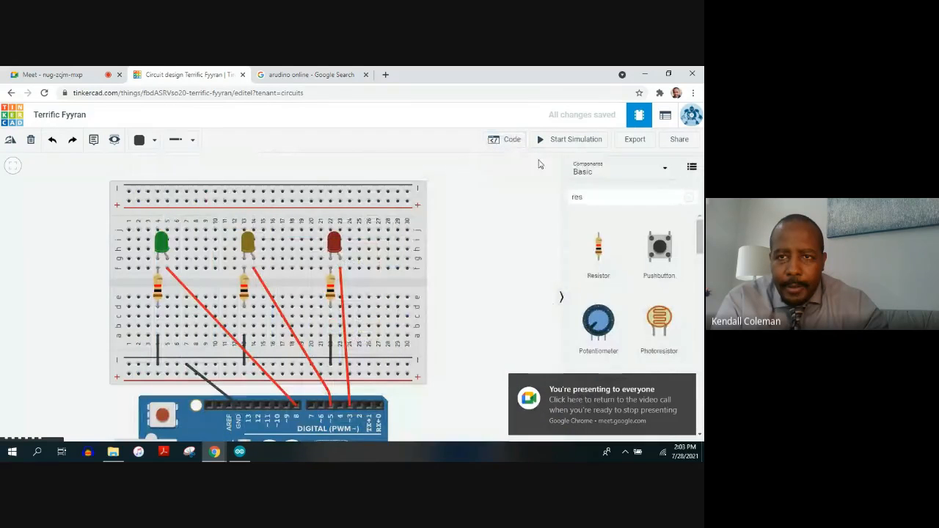
left_click(554, 142)
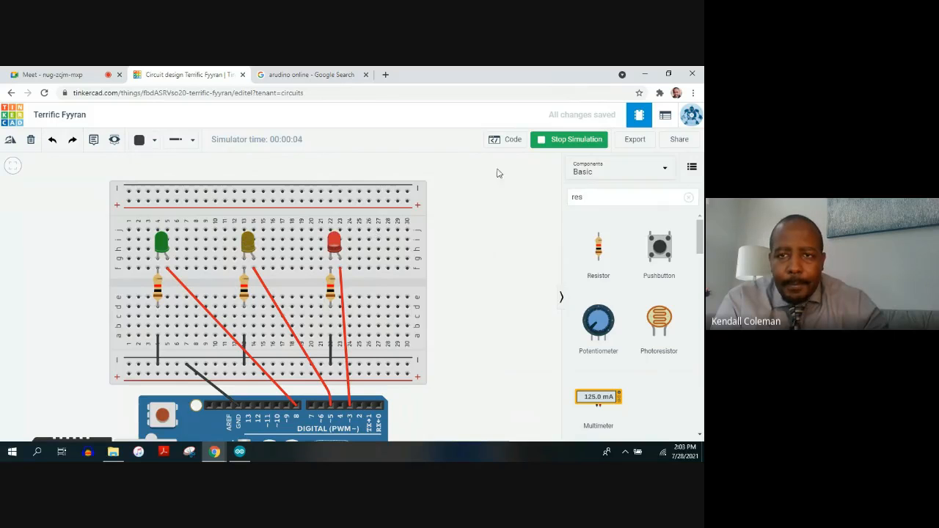
Review the code during the simulation with the debugger help dismissed, and switch to the Google Meet call.
left_click(506, 141)
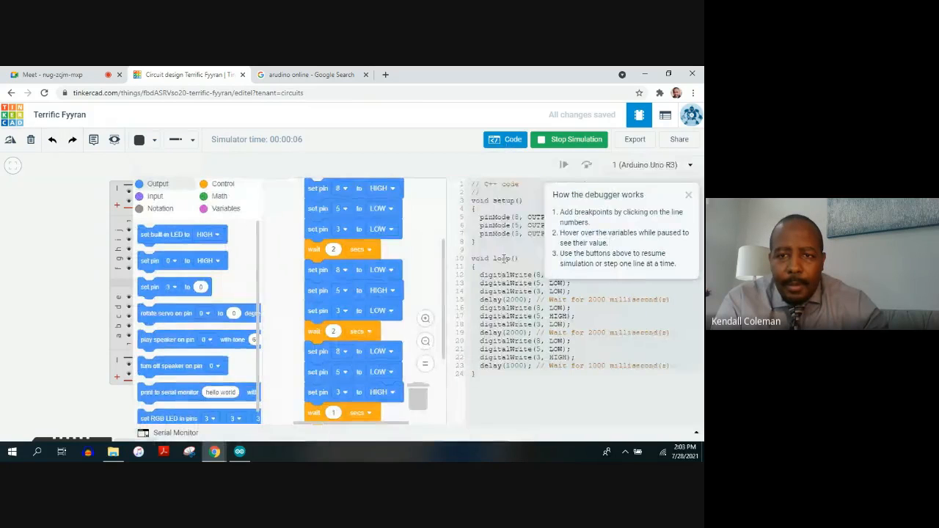
left_click(688, 195)
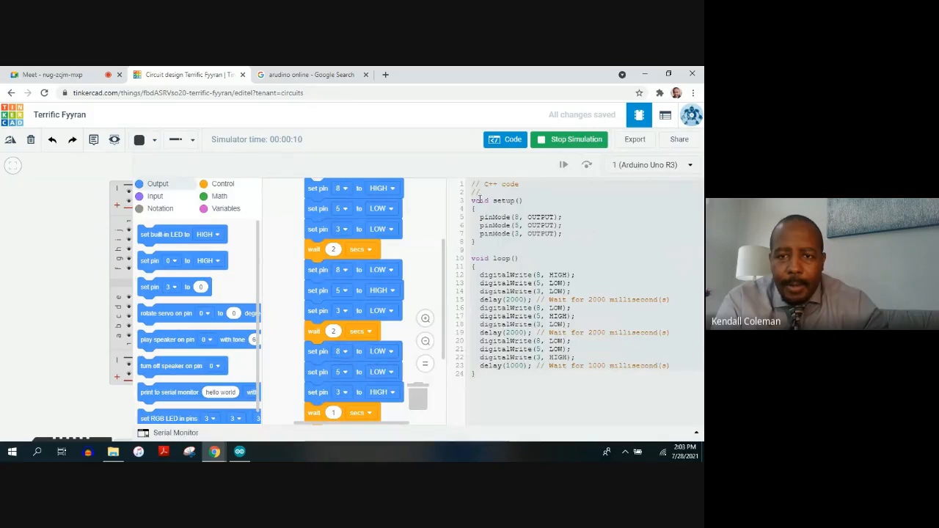
left_click(63, 75)
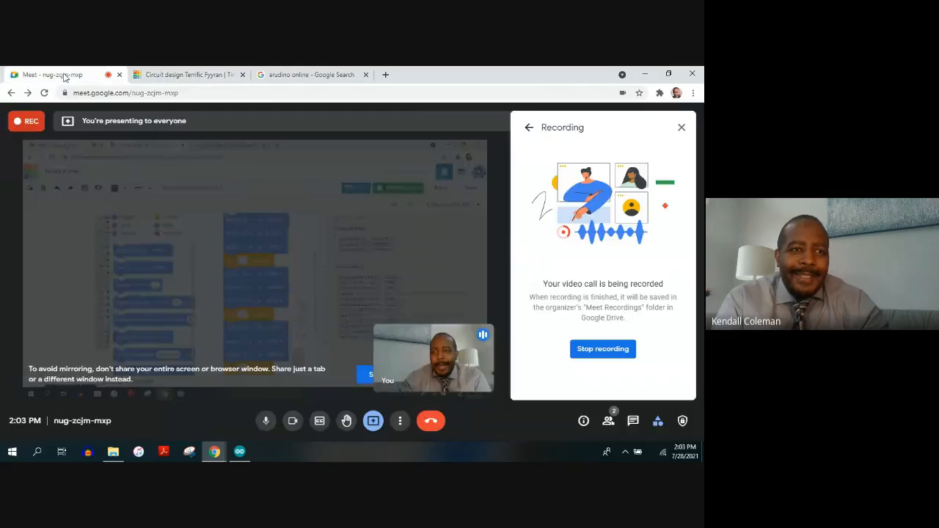